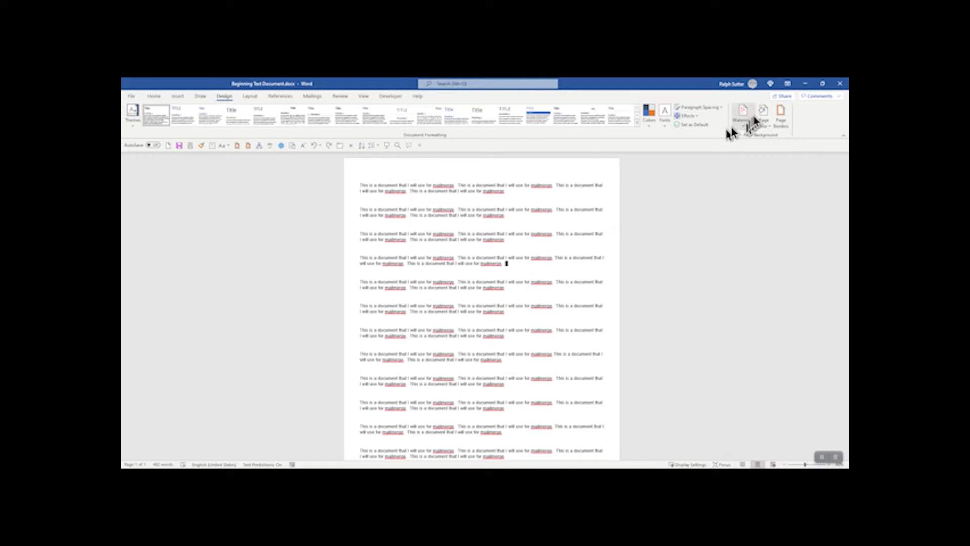
Step: Choose the yellow star art as the page border for the whole document
left_click(784, 114)
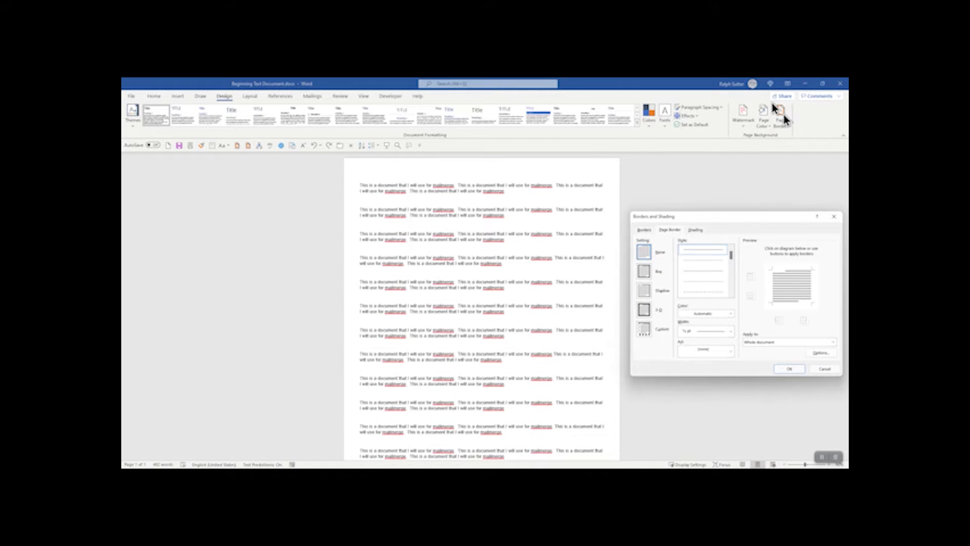
left_click(650, 326)
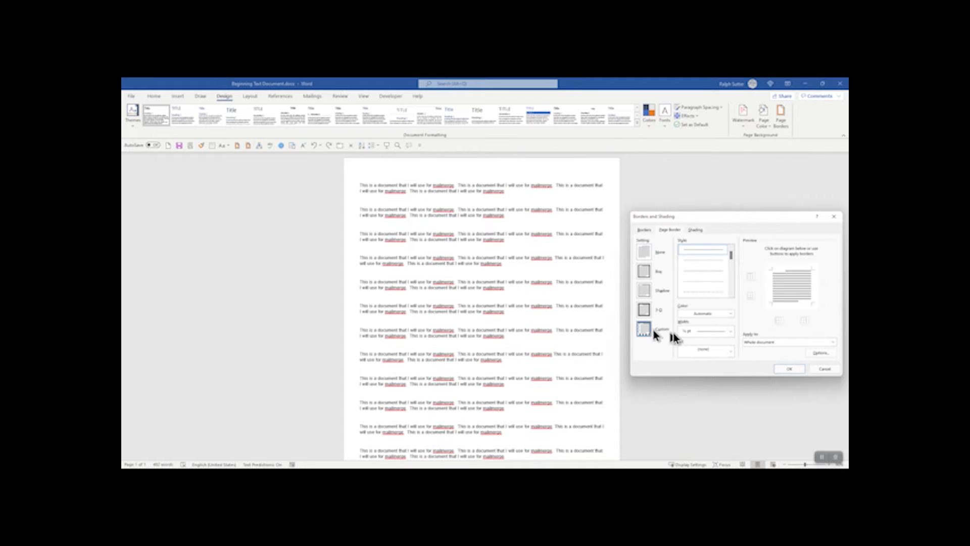
left_click(731, 350)
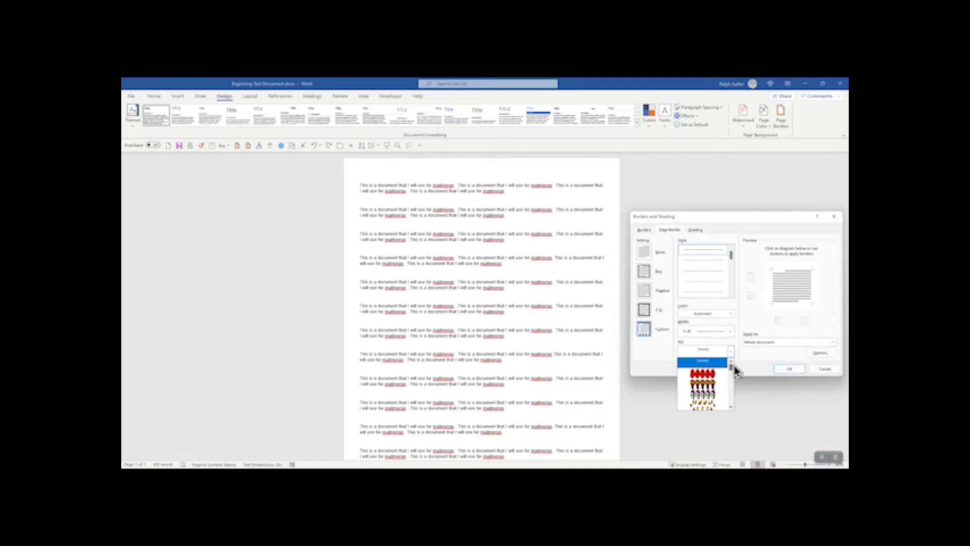
scroll(730, 369, "down", 5)
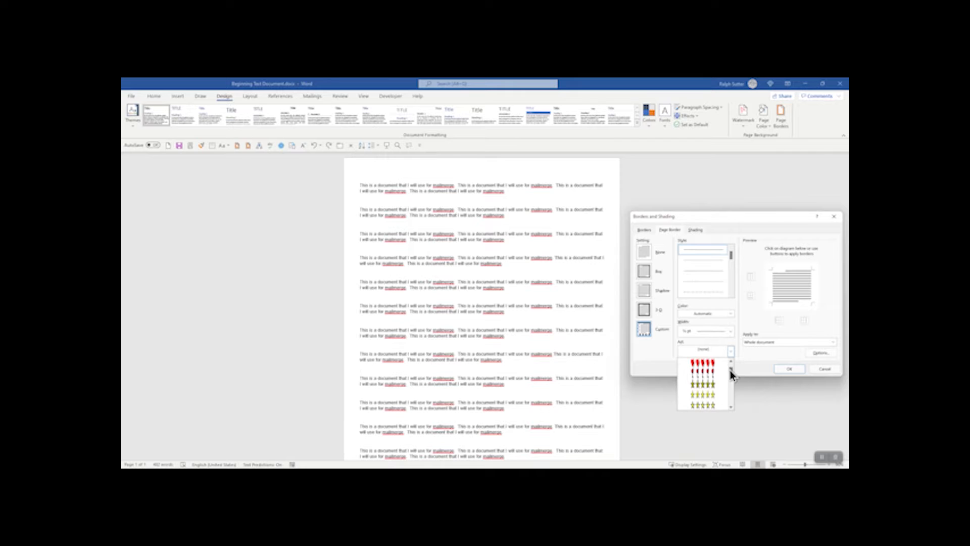
left_click(711, 392)
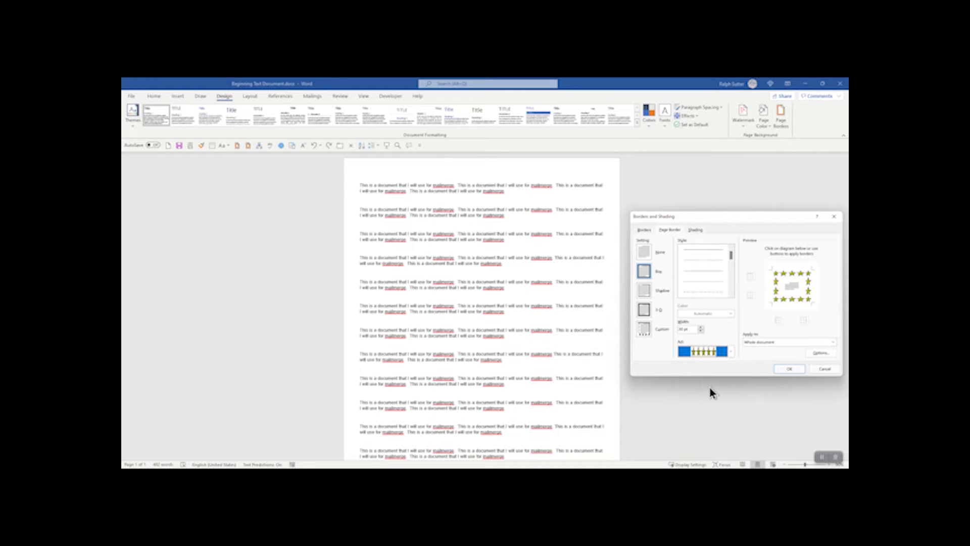
Step: Set the page border's top, bottom, left and right margins to 4 pt from the edge of the page and apply the border
left_click(823, 352)
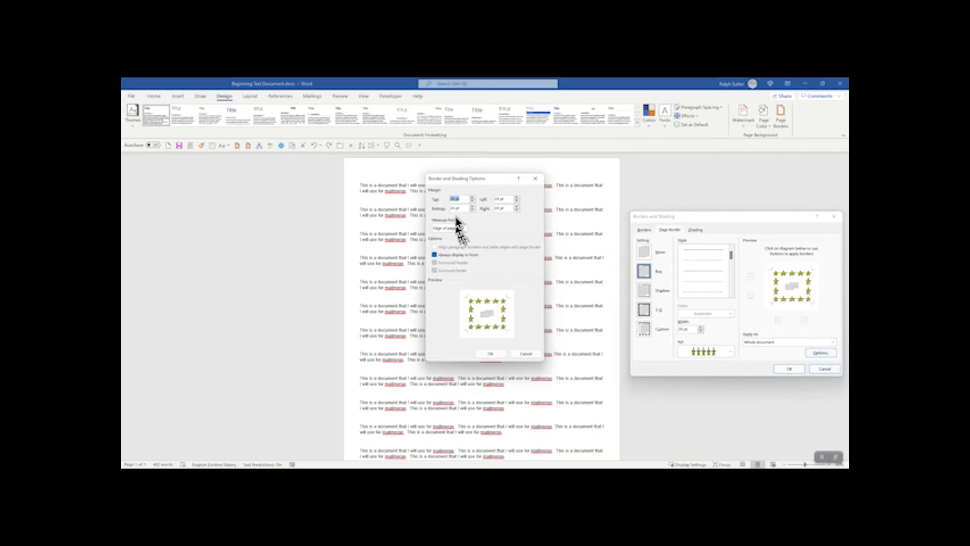
type("4")
double_click(506, 200)
type("4")
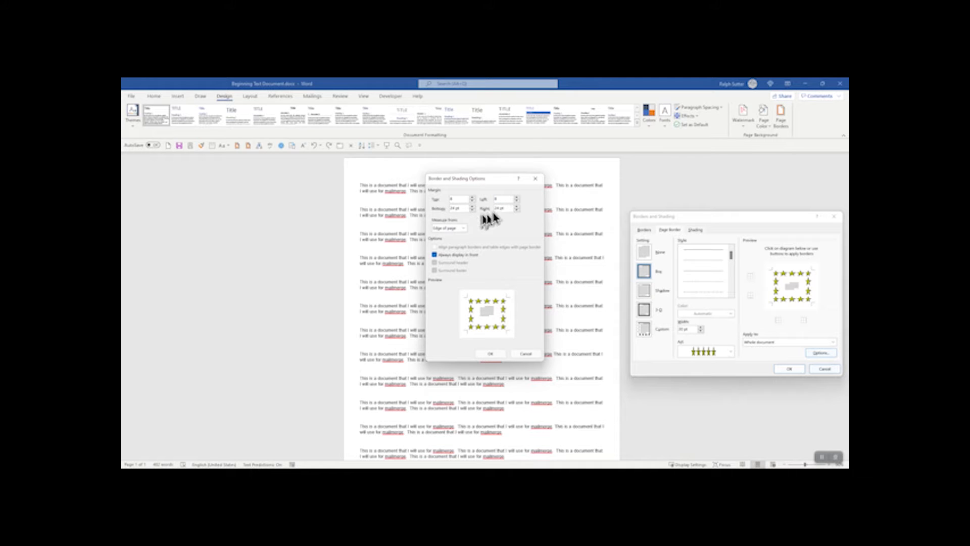
left_click_drag(504, 208, 462, 204)
type("4")
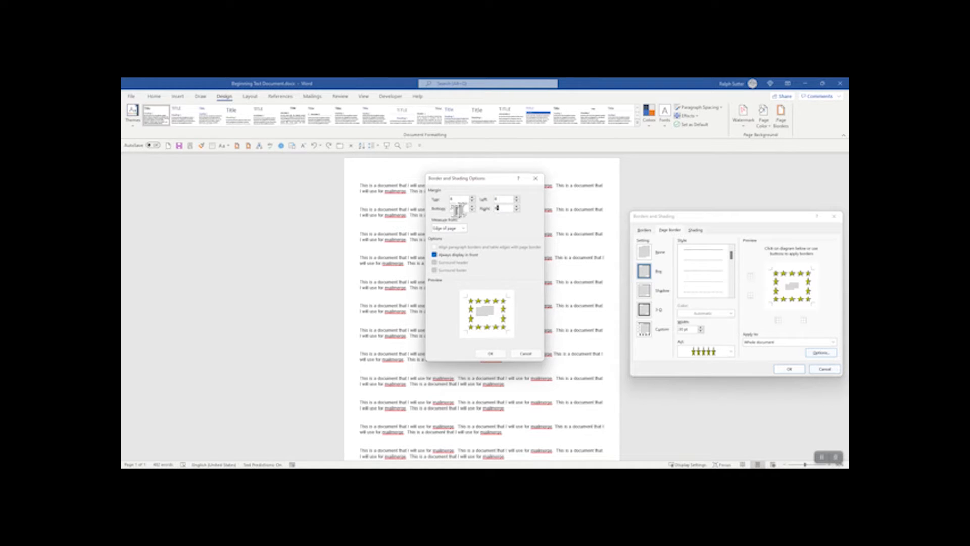
left_click_drag(507, 208, 500, 208)
type("4")
key("BackSpace")
key("BackSpace")
key("BackSpace")
type("4")
left_click_drag(470, 208, 445, 208)
type("4")
left_click(500, 354)
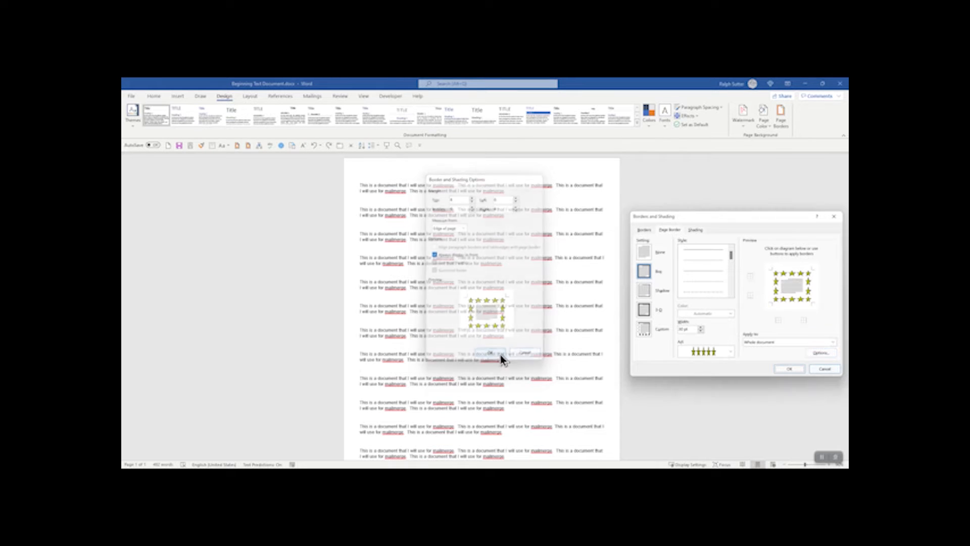
left_click(786, 369)
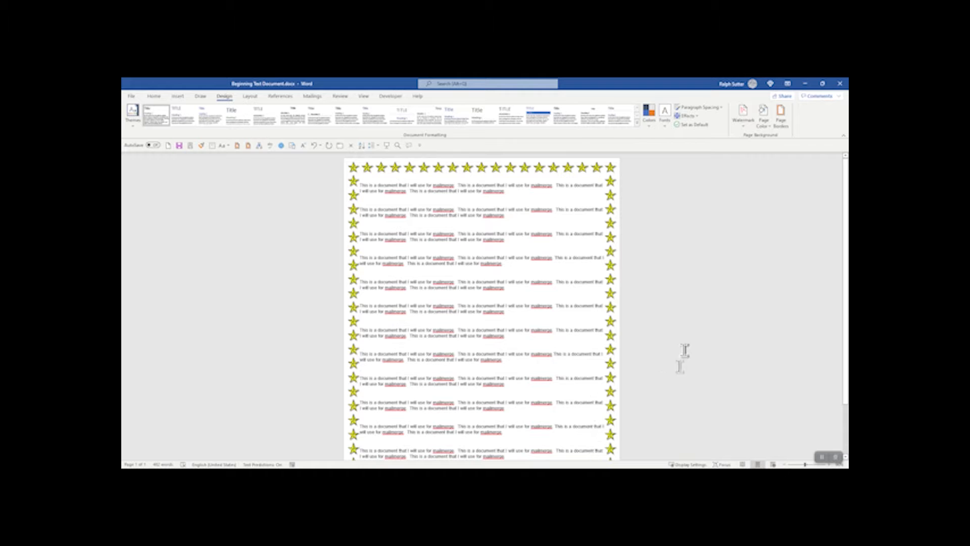
scroll(685, 347, "down", 3)
scroll(684, 348, "up", 3)
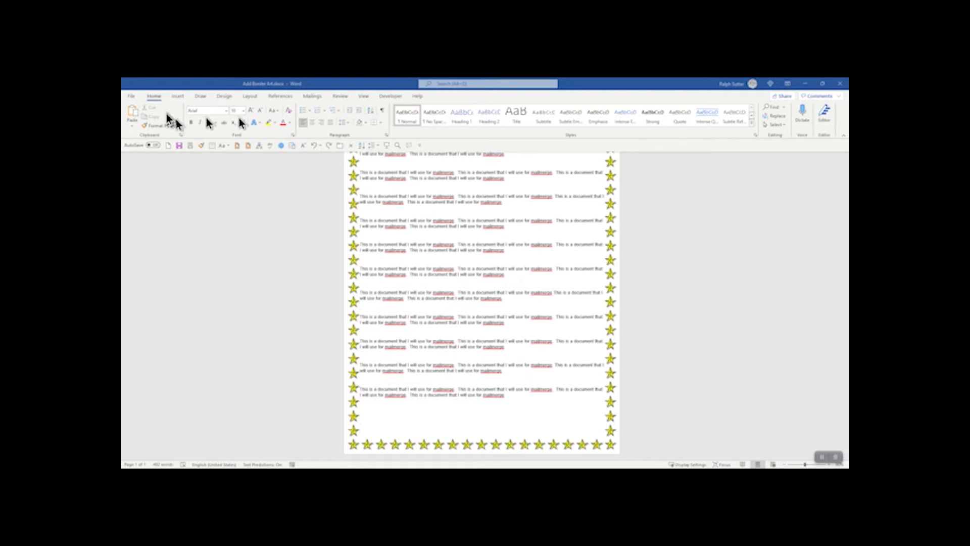
Step: Insert the picture signature.gif from the Mailmerge folder and scale it down to about 2.77" high by 4.92" wide
left_click(176, 97)
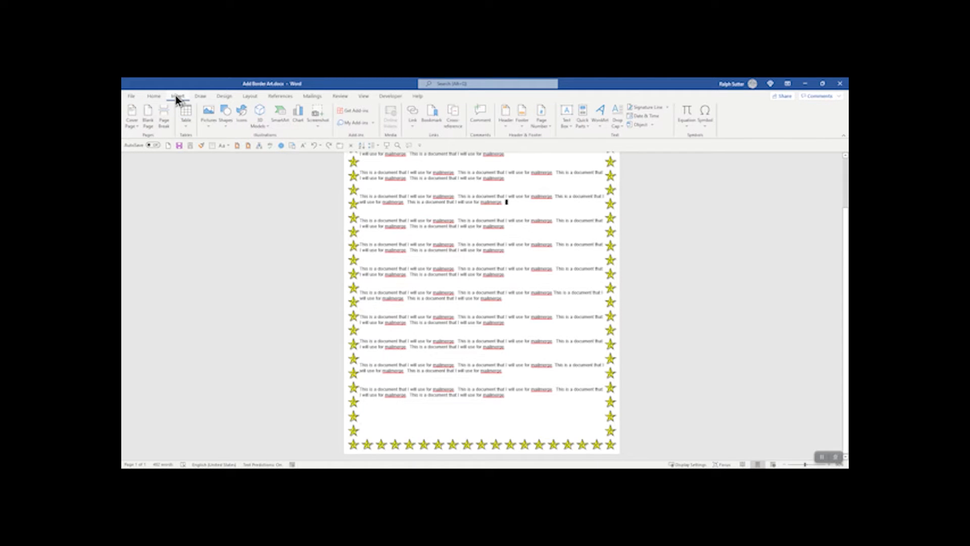
left_click(209, 113)
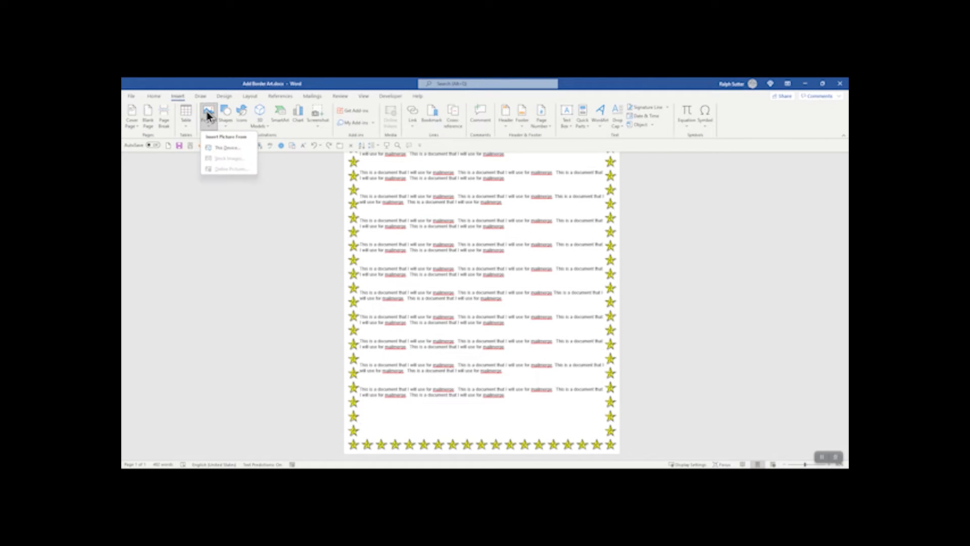
left_click(220, 146)
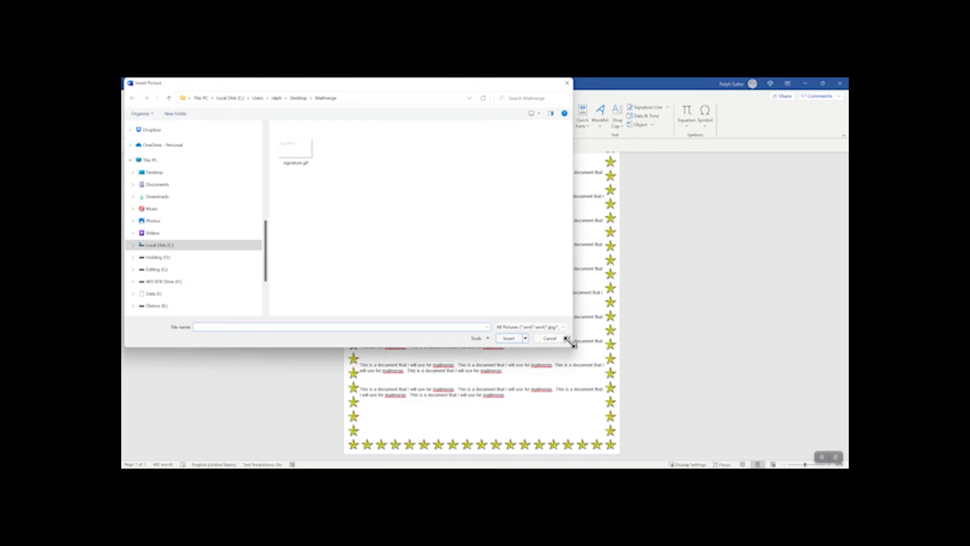
left_click(297, 147)
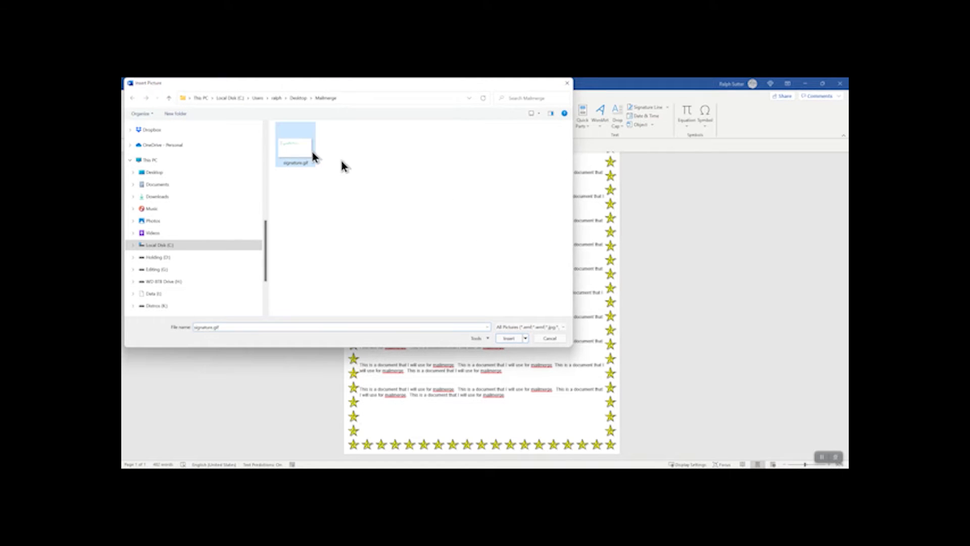
left_click(518, 338)
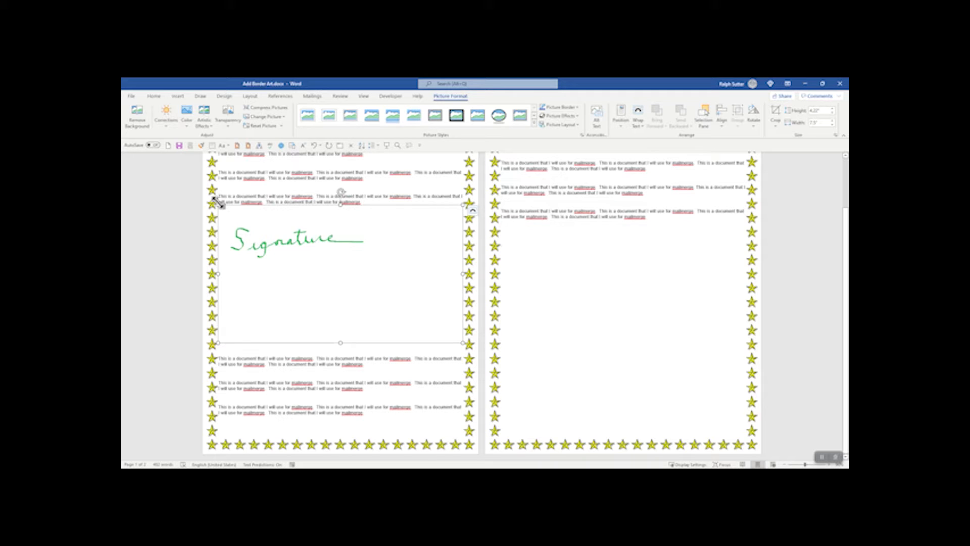
mouse_move(218, 202)
left_mouse_down()
mouse_move(304, 277)
mouse_move(296, 253)
mouse_move(275, 273)
left_mouse_up()
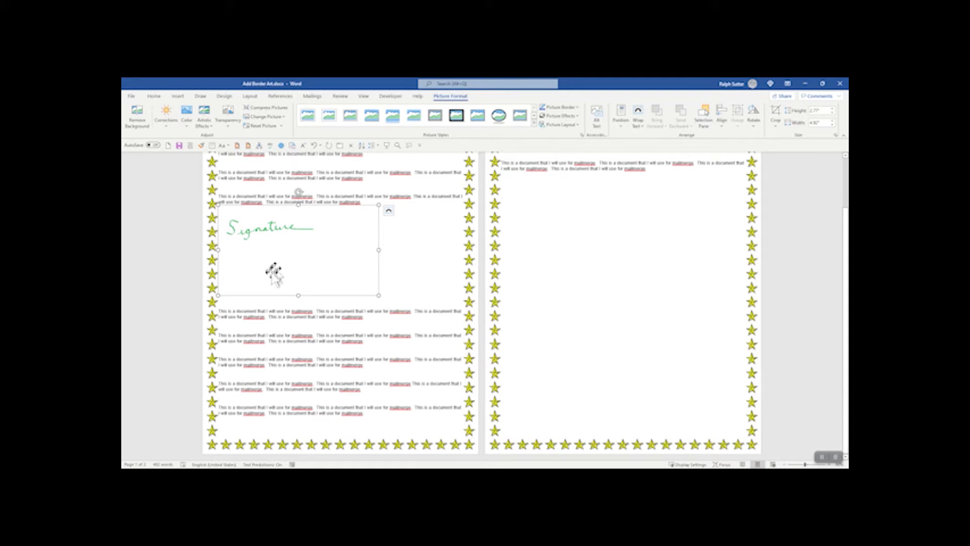
Step: Set the signature picture's text wrapping to Behind Text
right_click(282, 234)
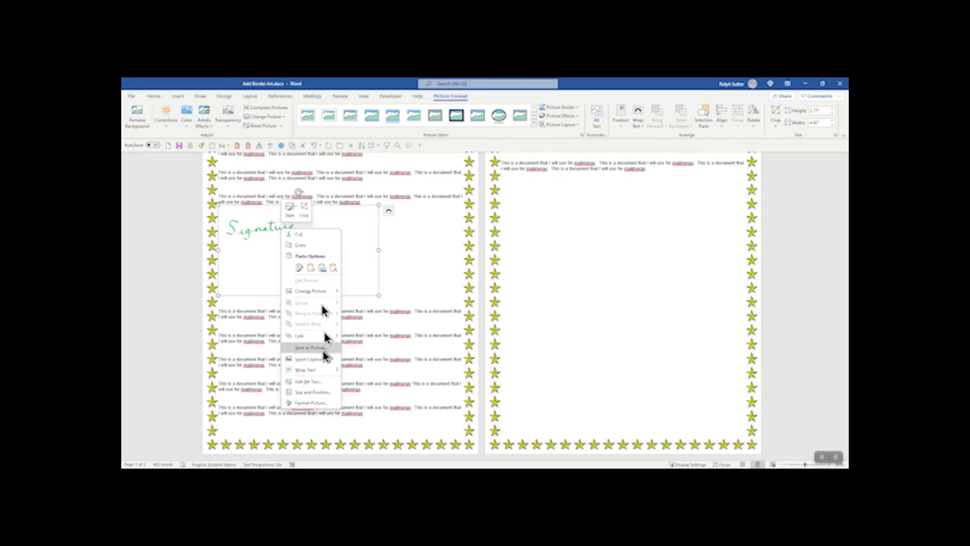
mouse_move(310, 371)
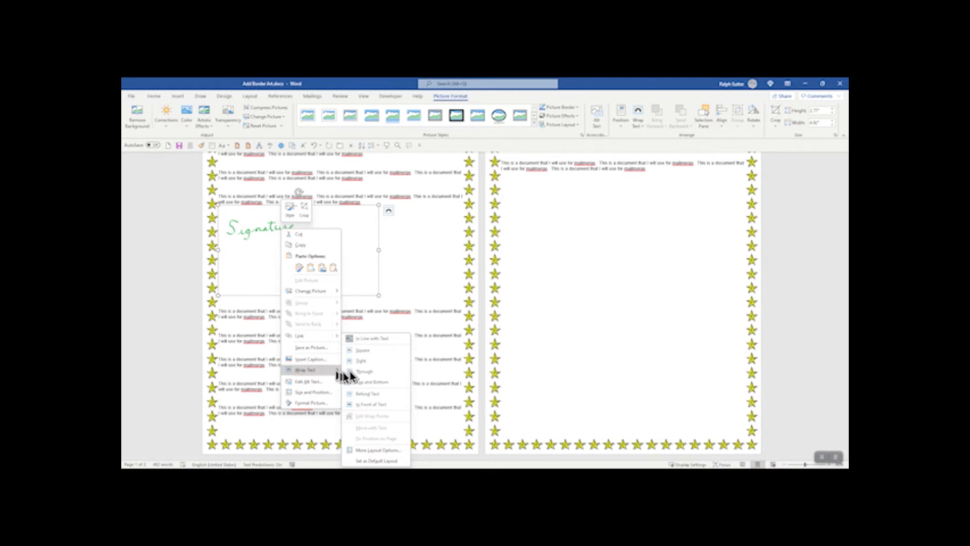
left_click(373, 394)
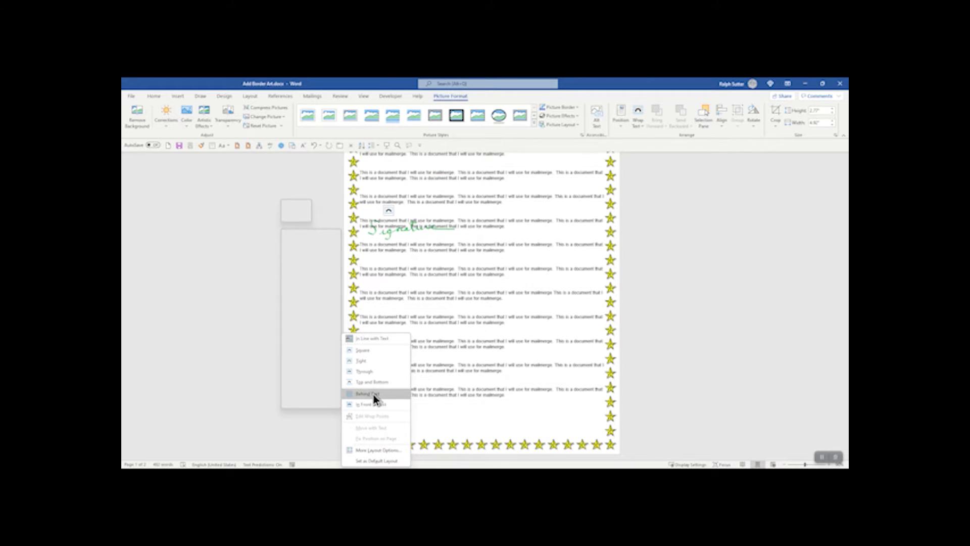
Step: Turn off Move object with text for the signature picture and place the signature just below the last paragraph
right_click(457, 238)
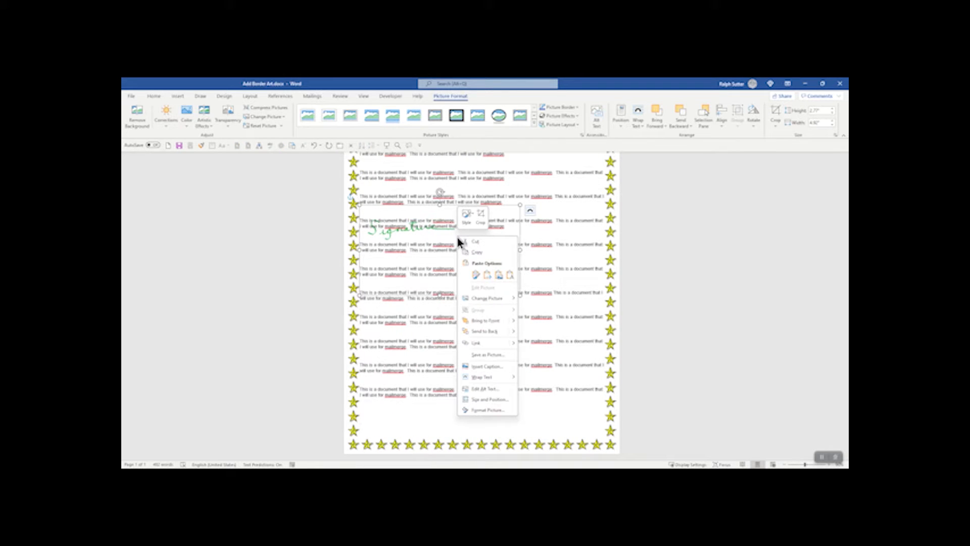
left_click(487, 401)
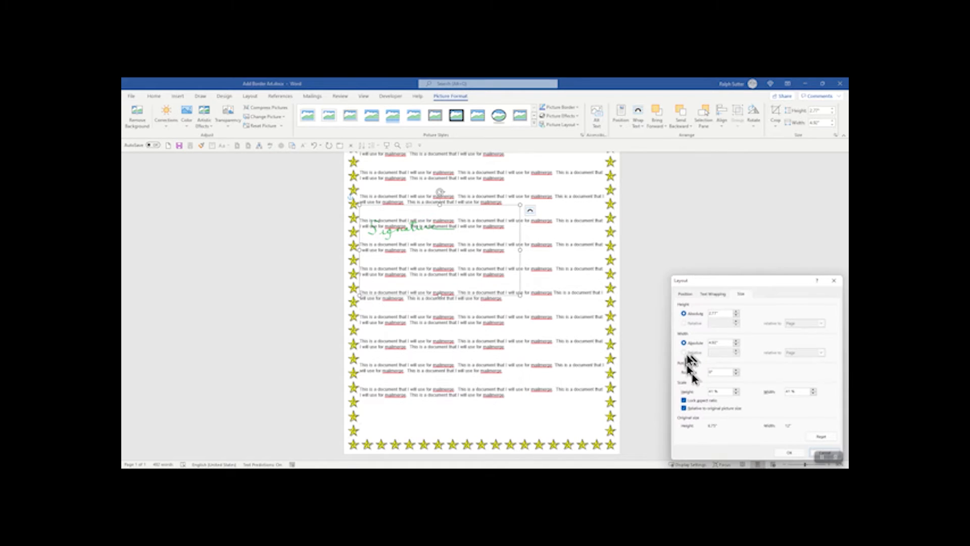
left_click(685, 295)
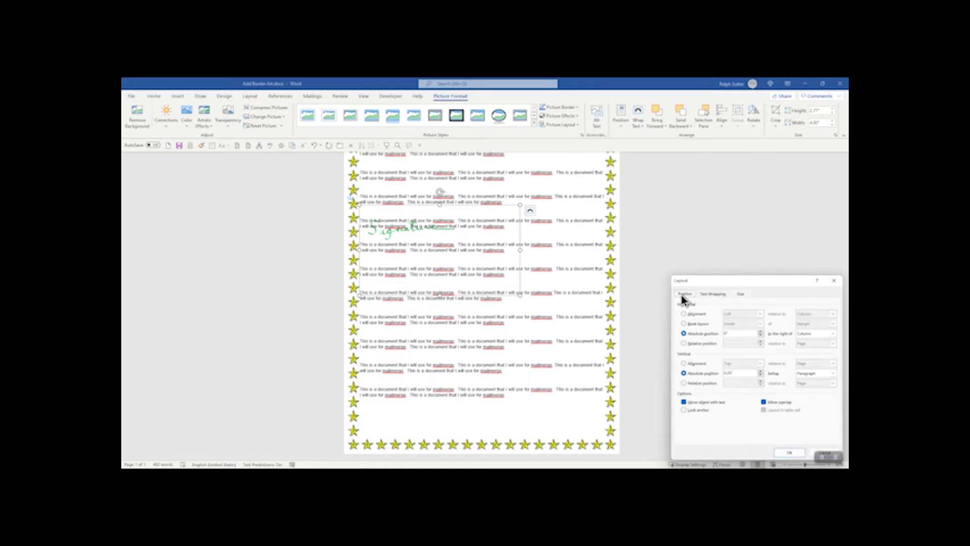
left_click(684, 402)
left_click(794, 453)
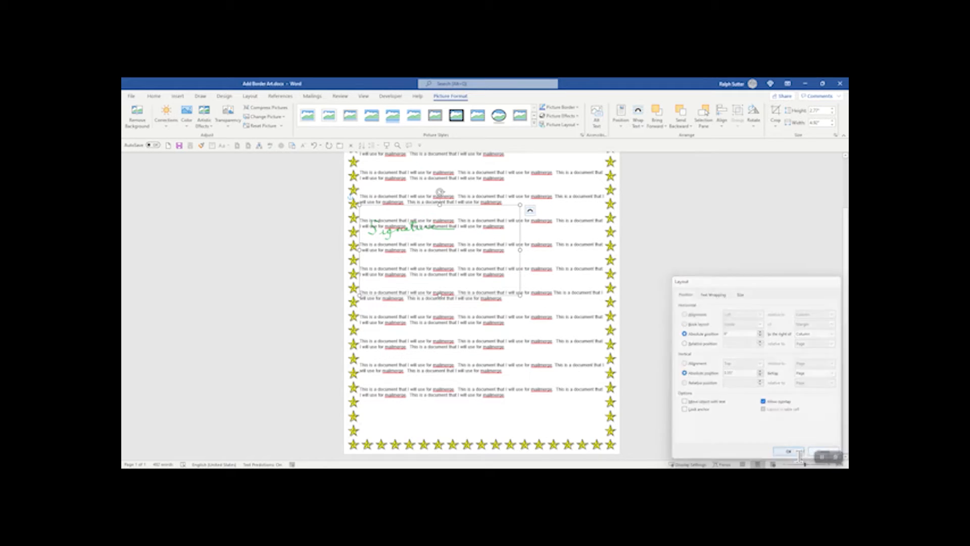
mouse_move(412, 235)
left_mouse_down()
mouse_move(430, 406)
mouse_move(424, 424)
mouse_move(405, 419)
left_mouse_up()
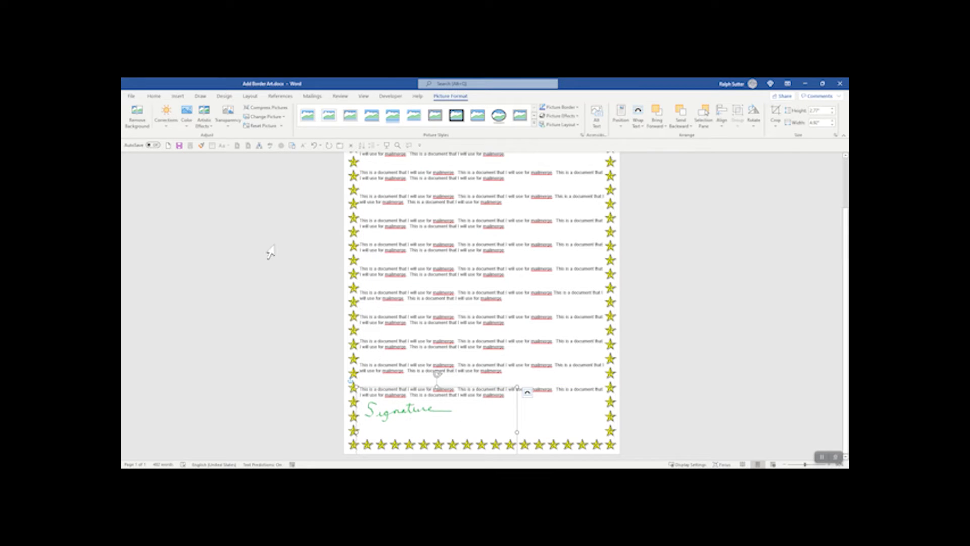
Step: Save the document in the Mailmerge folder under the new name Add Signature
scroll(402, 262, "up", 3)
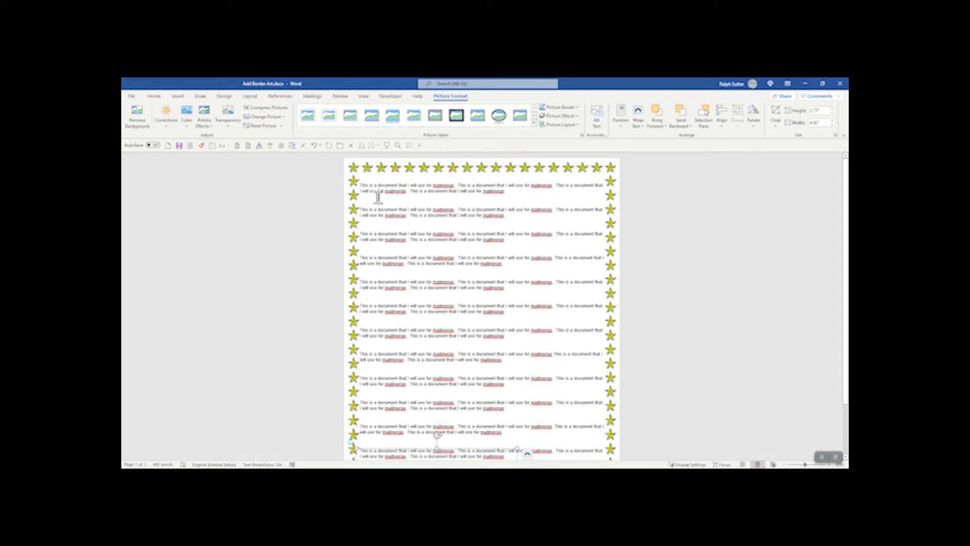
left_click(132, 97)
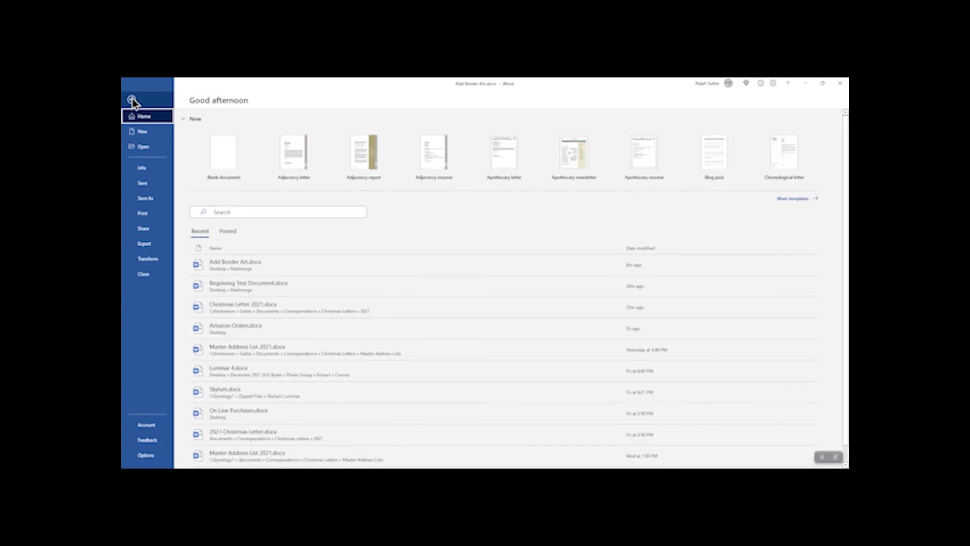
left_click(148, 199)
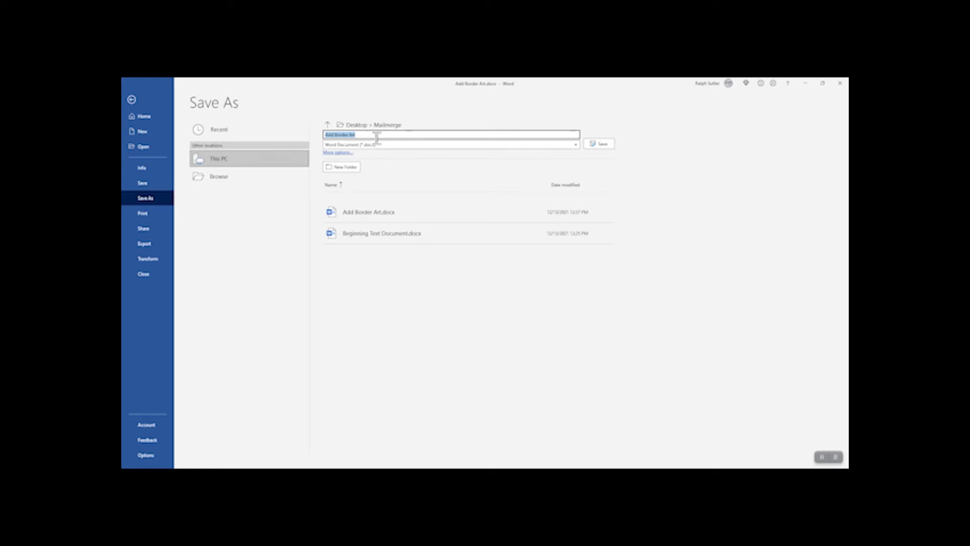
type("Add Signature")
left_click(608, 145)
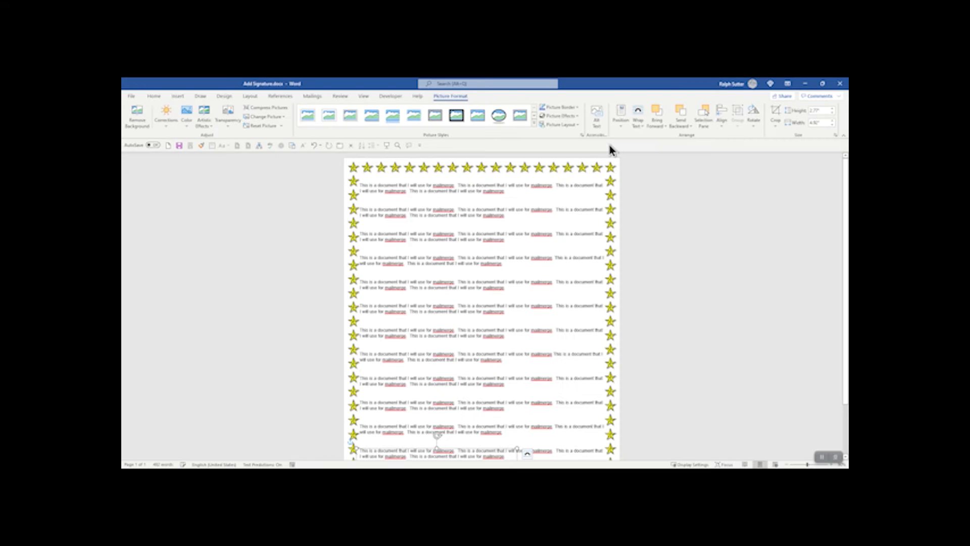
Step: Deselect the signature picture and start a mail merge of the Letters type
left_click(659, 444)
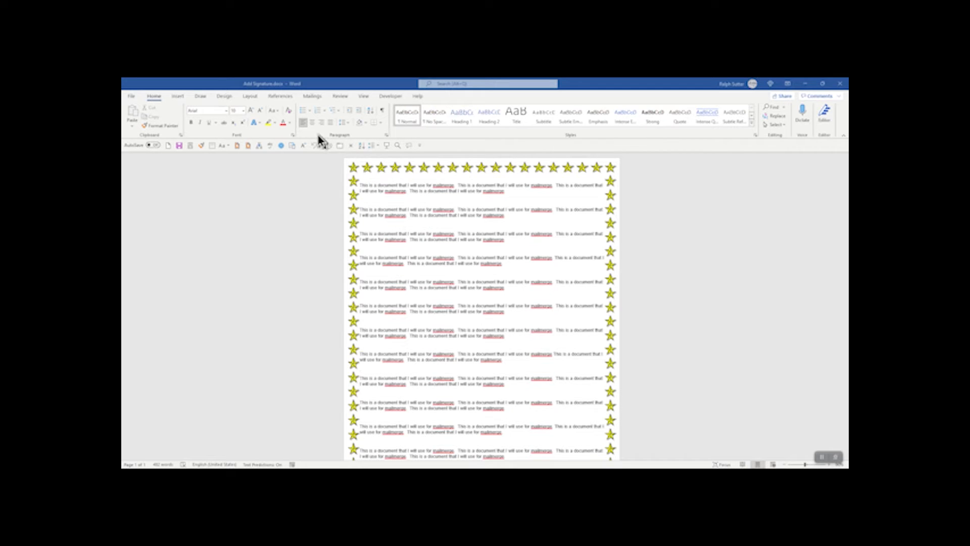
left_click(312, 96)
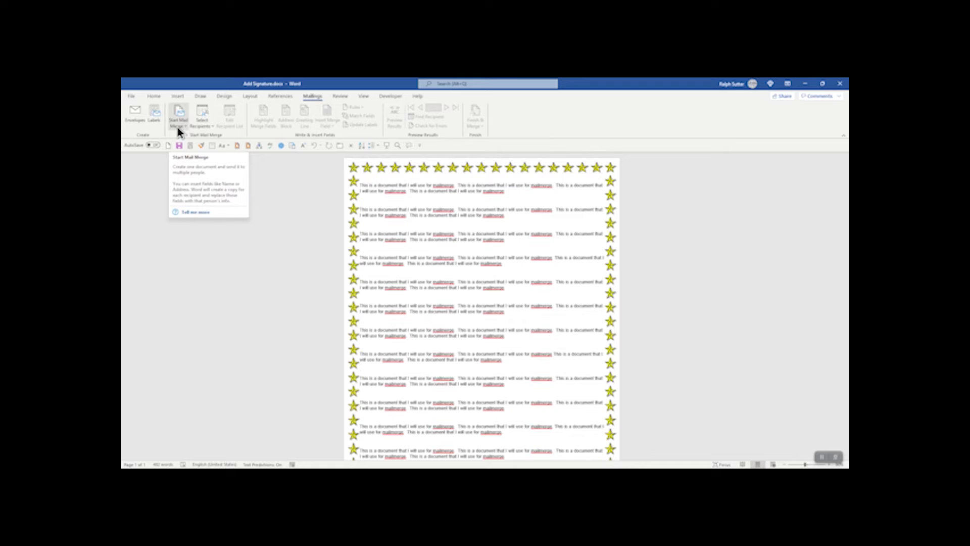
left_click(177, 126)
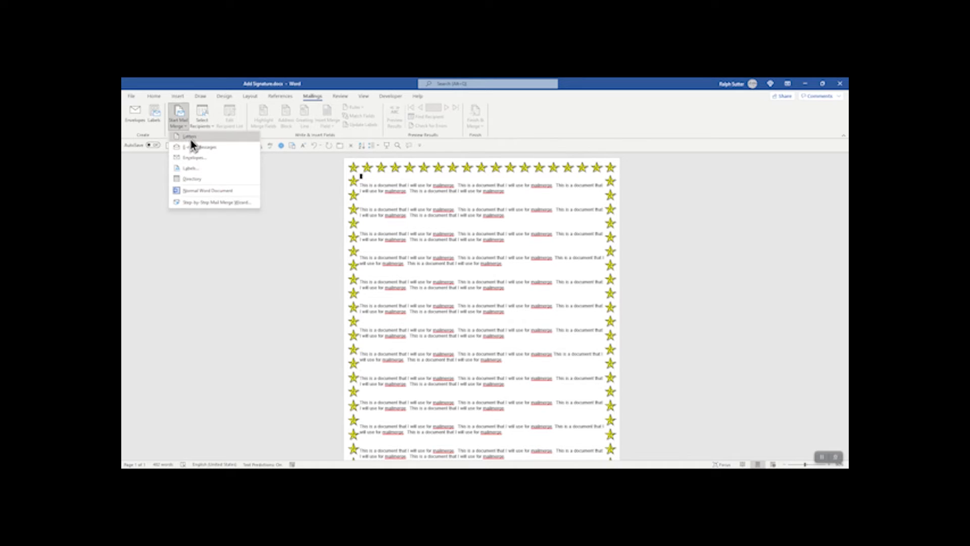
left_click(191, 140)
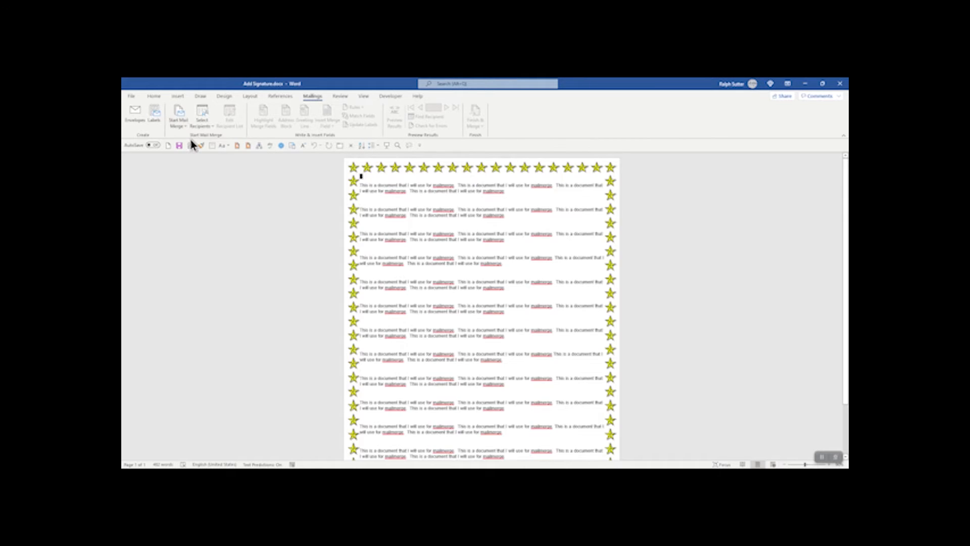
Step: Select the existing Dummy Address List from the My Data Sources folder as the letter's recipient list
left_click(202, 114)
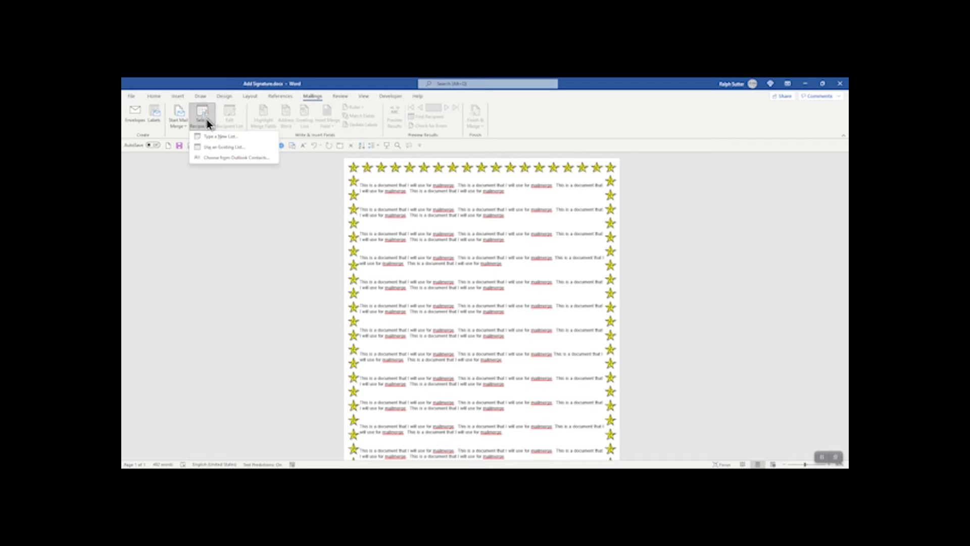
left_click(227, 148)
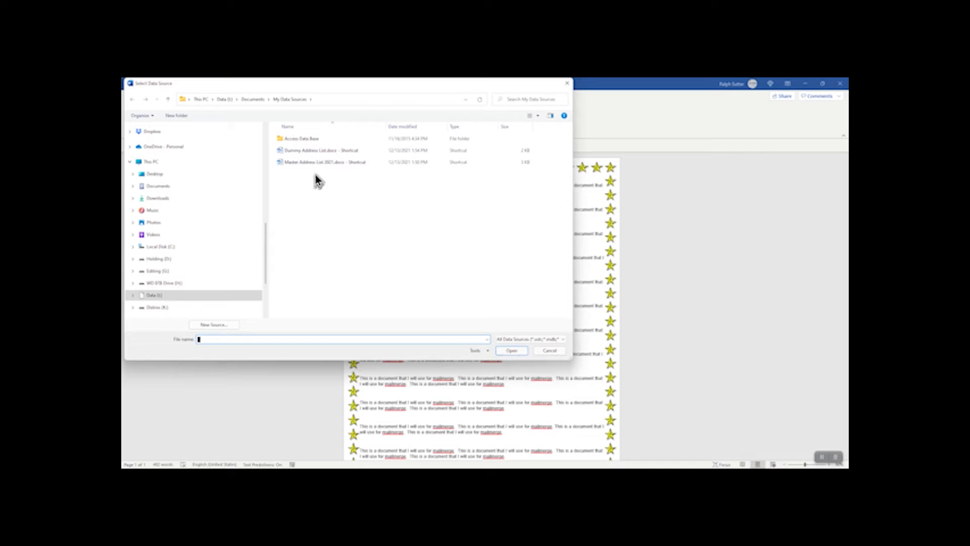
double_click(304, 151)
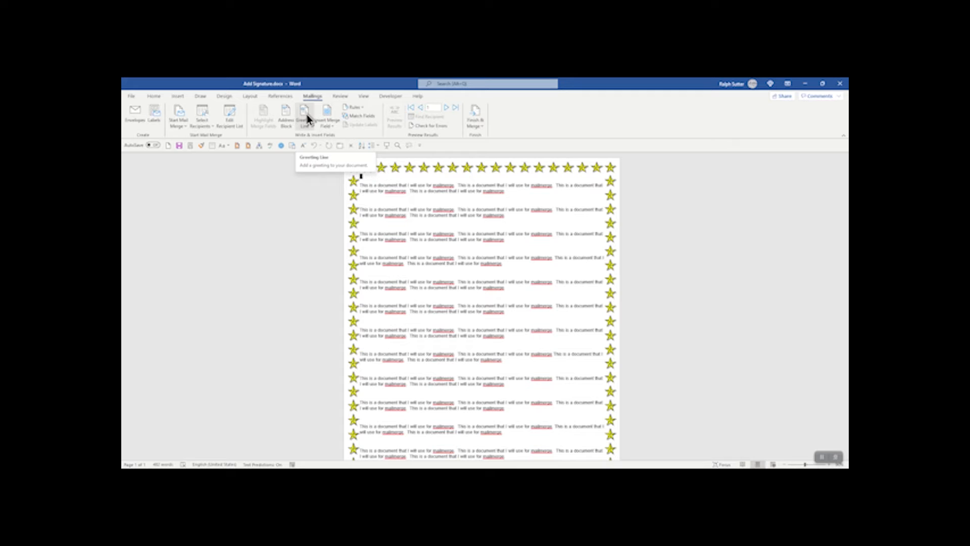
Step: Start a greeting line beginning with Dear and choose the name format with the recipient's nickname and the partner's first name, without surname
left_click(307, 114)
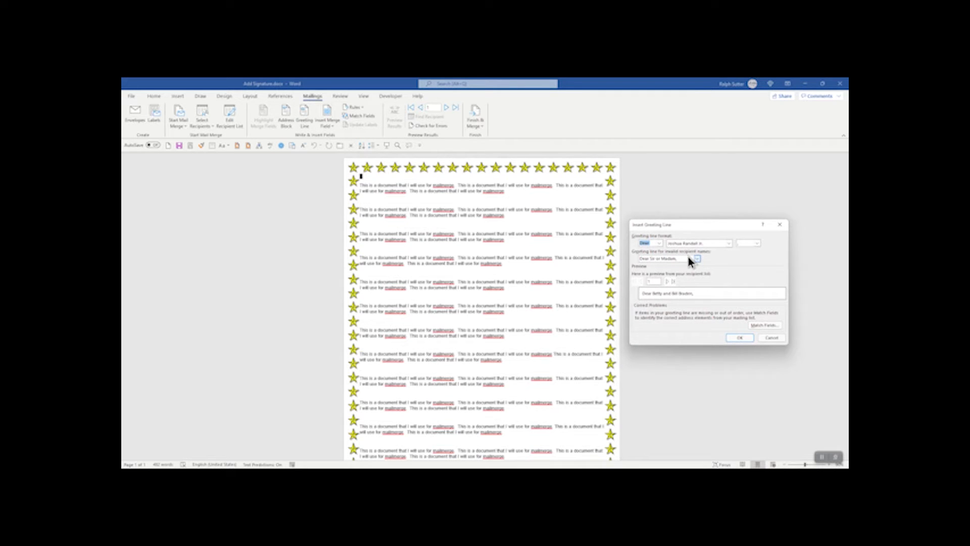
left_click(659, 245)
left_click(732, 272)
left_click(731, 243)
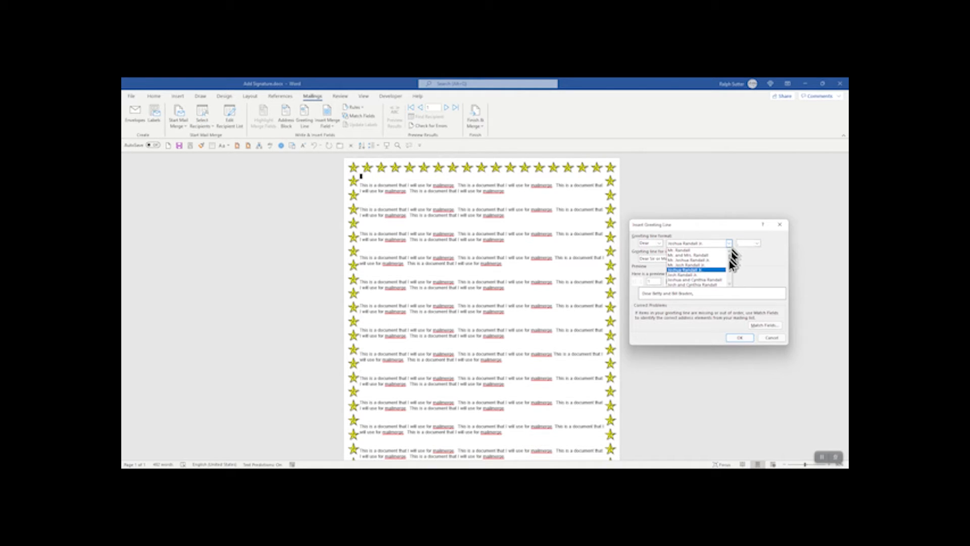
left_click_drag(729, 259, 733, 278)
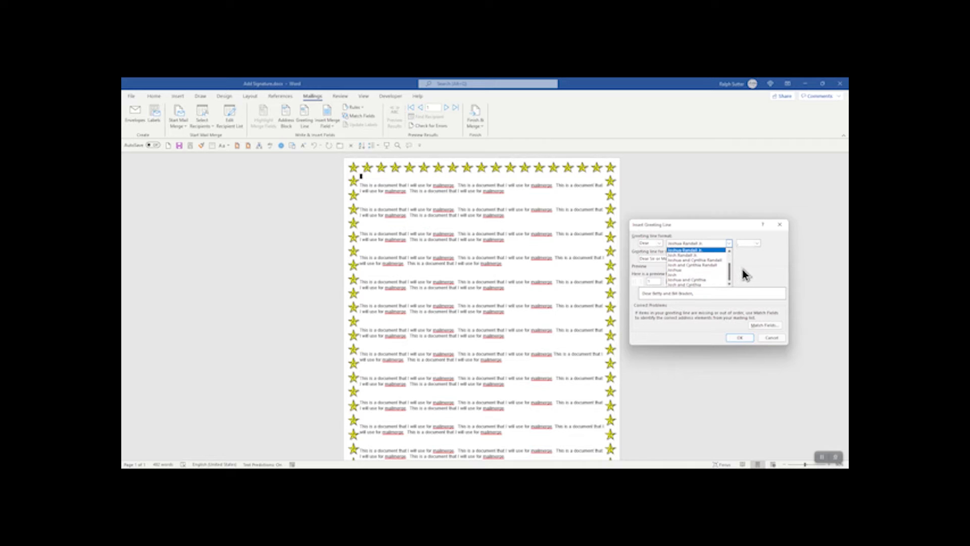
left_click(696, 285)
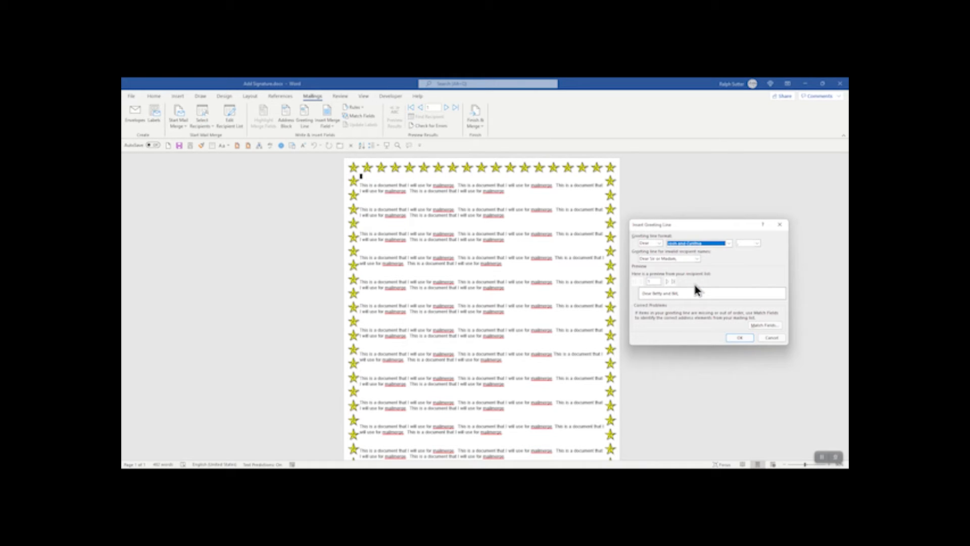
Step: Check the field matching for the greeting line and insert the greeting line above the letter's first paragraph
left_click(769, 326)
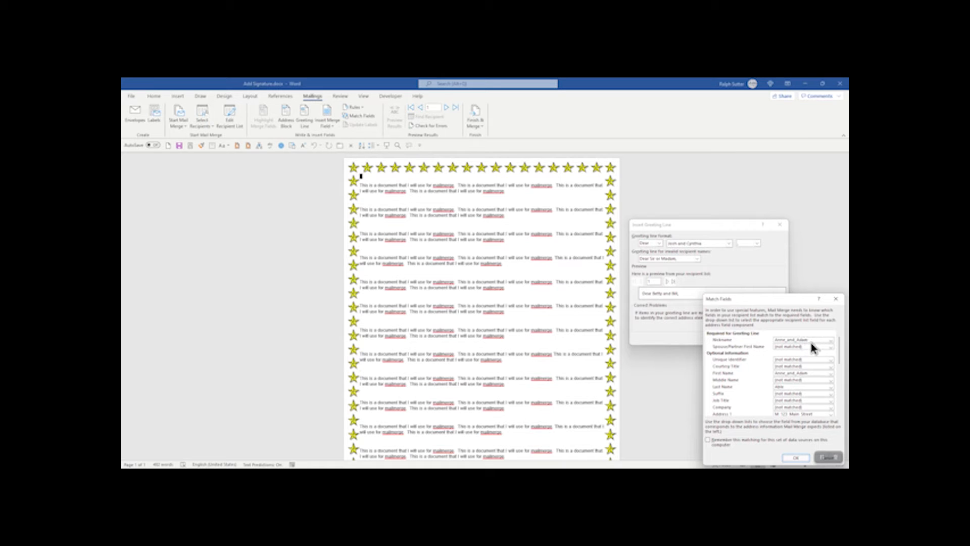
left_click(796, 458)
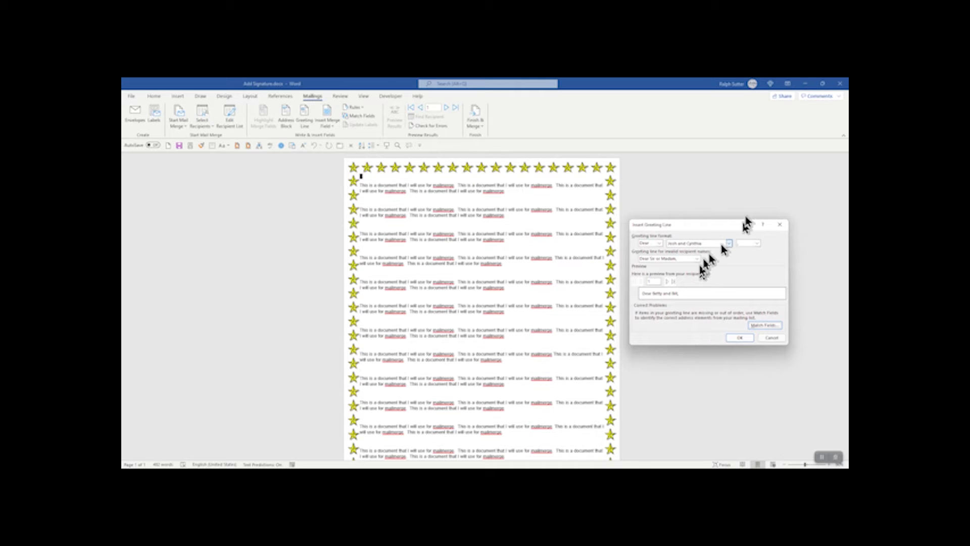
left_click(738, 338)
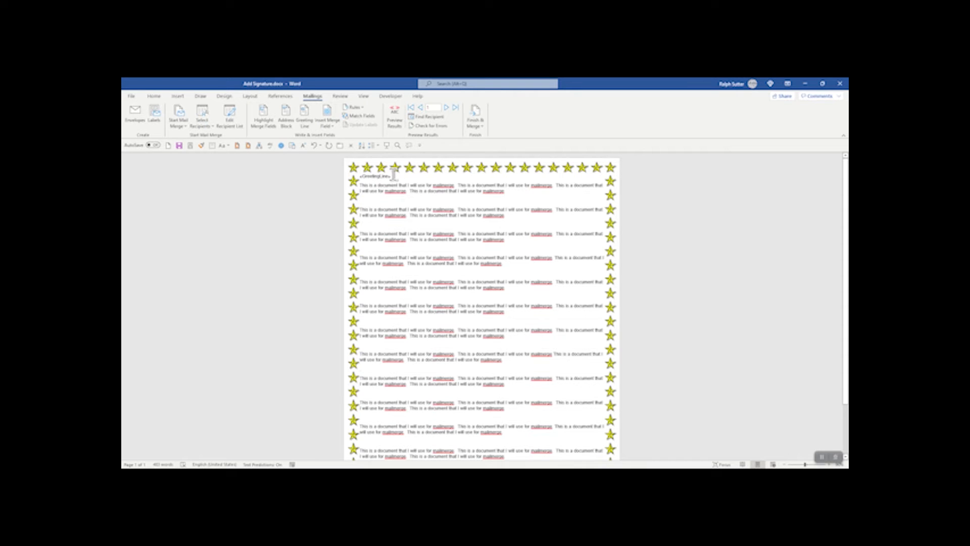
Step: Format the greeting line field at the start of the letter in larger, red Monotype Corsiva text
left_click_drag(394, 173, 372, 174)
left_click_drag(371, 174, 360, 176)
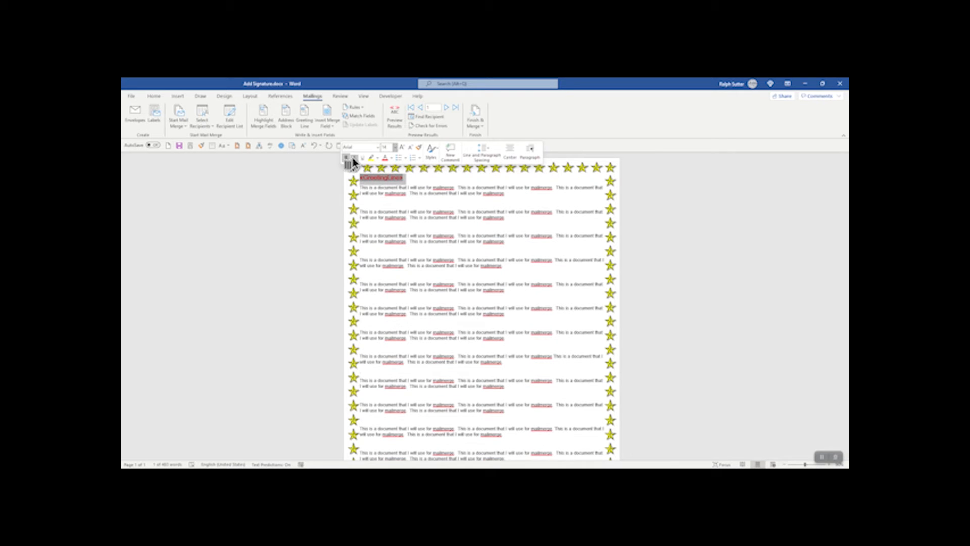
left_click(378, 147)
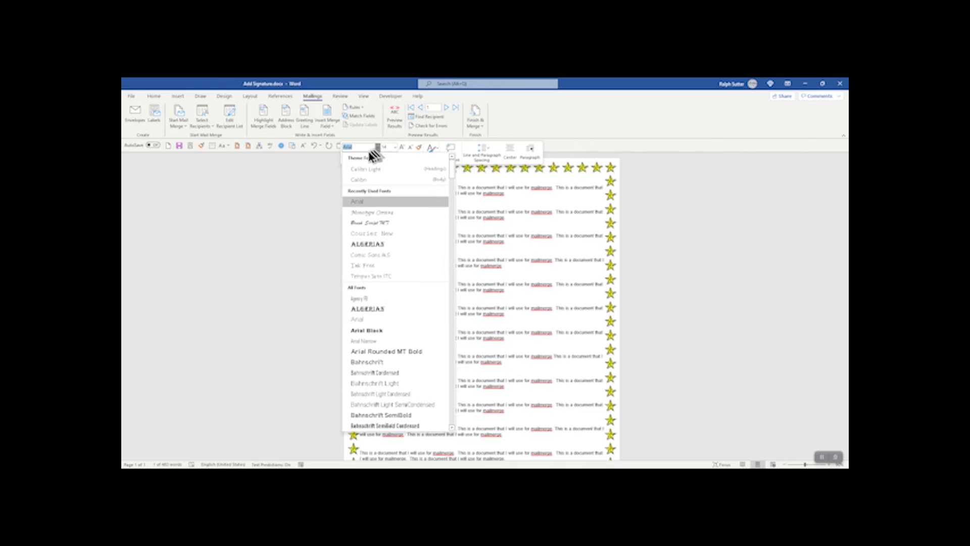
left_click(368, 213)
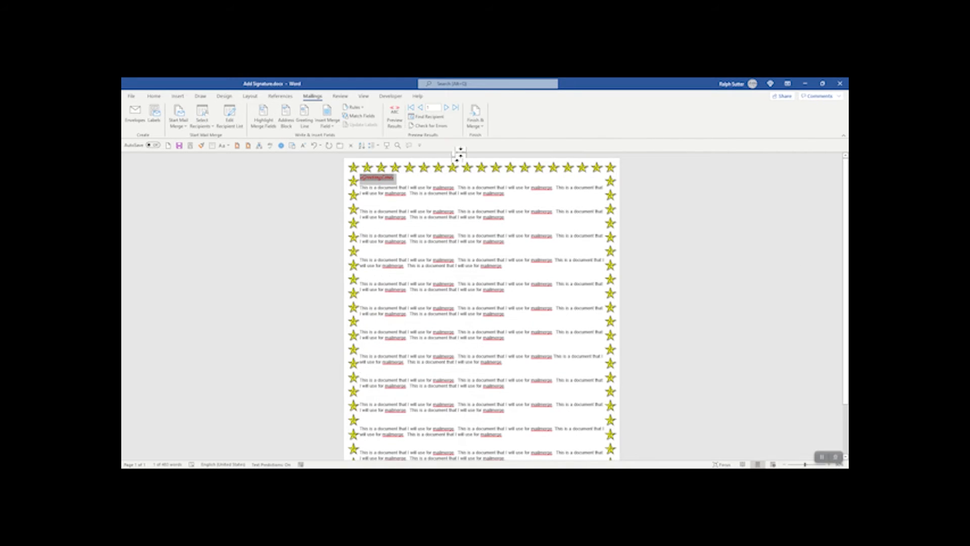
left_click(821, 255)
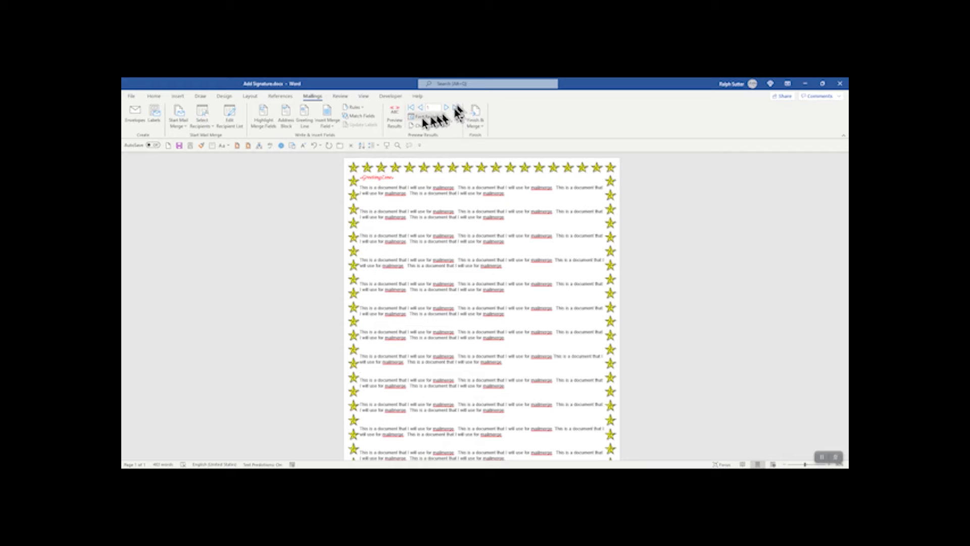
Step: Preview the merge results in the letter and merge all records into a new document of individual letters
left_click(394, 124)
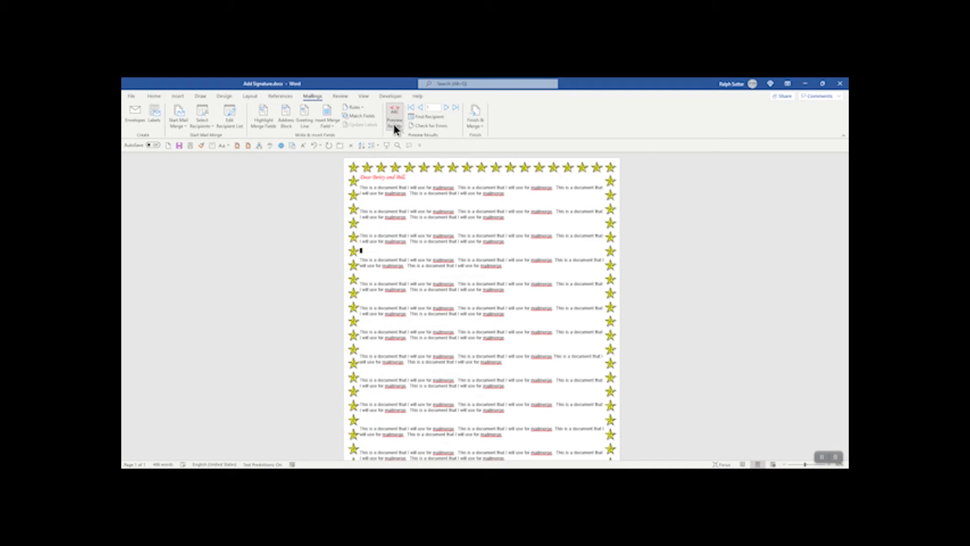
left_click(362, 251)
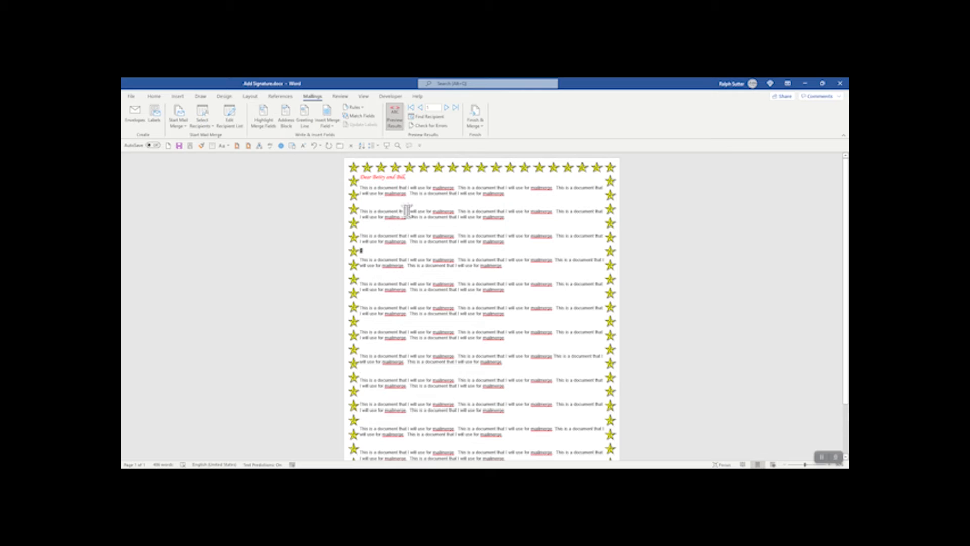
left_click(477, 122)
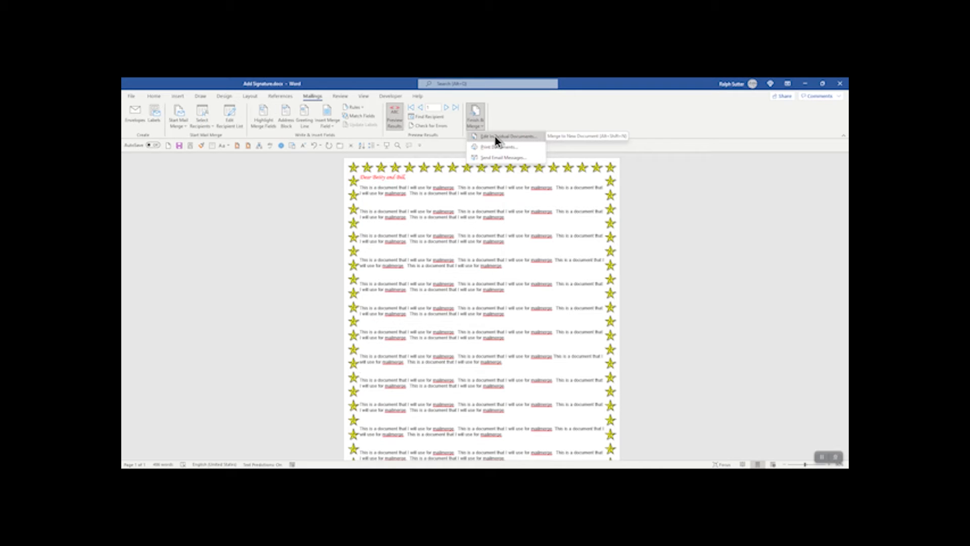
left_click(496, 136)
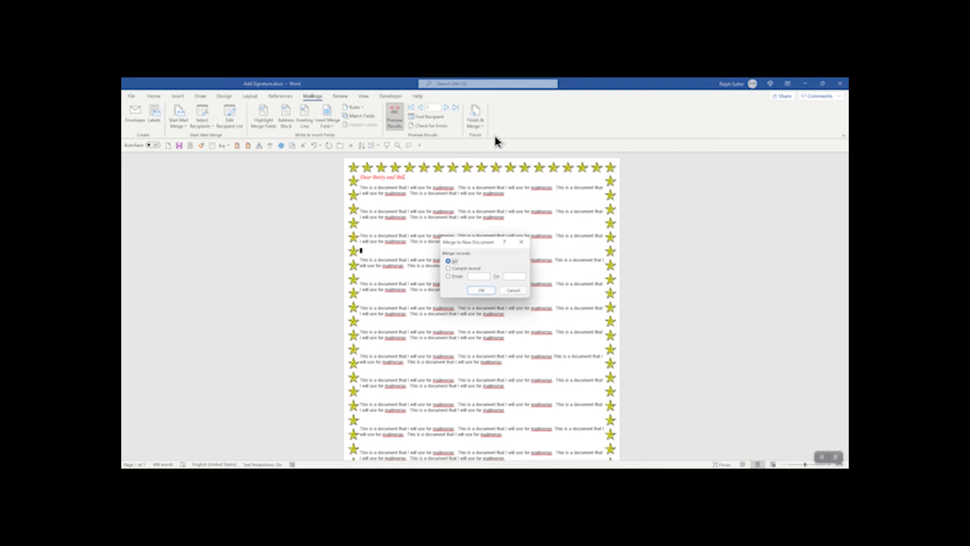
left_click(477, 291)
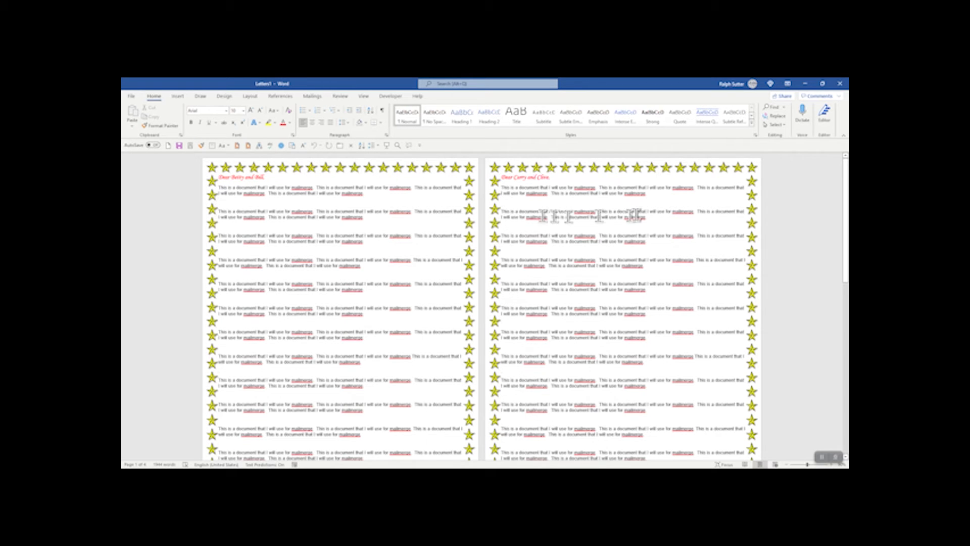
Step: Look through the greetings and signatures of the merged letters and open the printer choices in the print settings
scroll(655, 262, "down", 10)
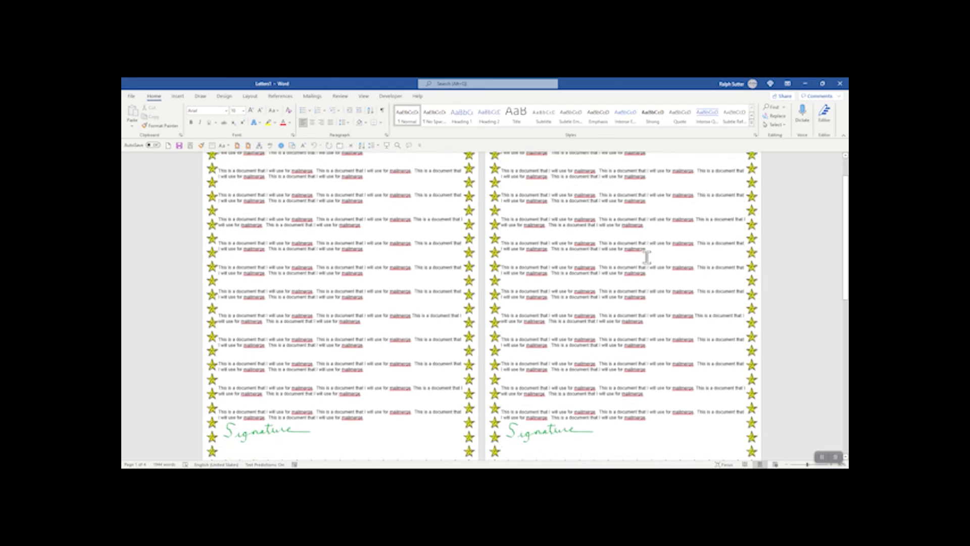
scroll(647, 257, "down", 4)
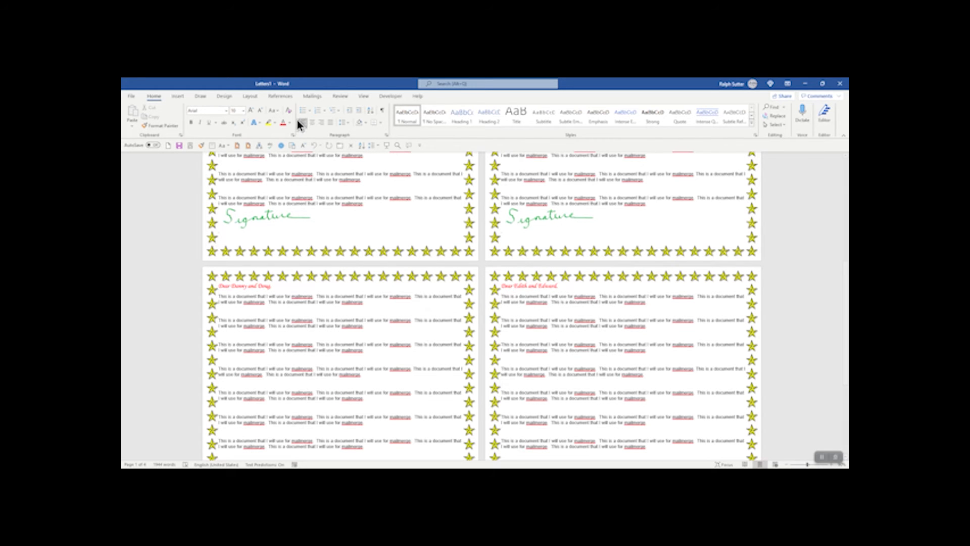
left_click(132, 96)
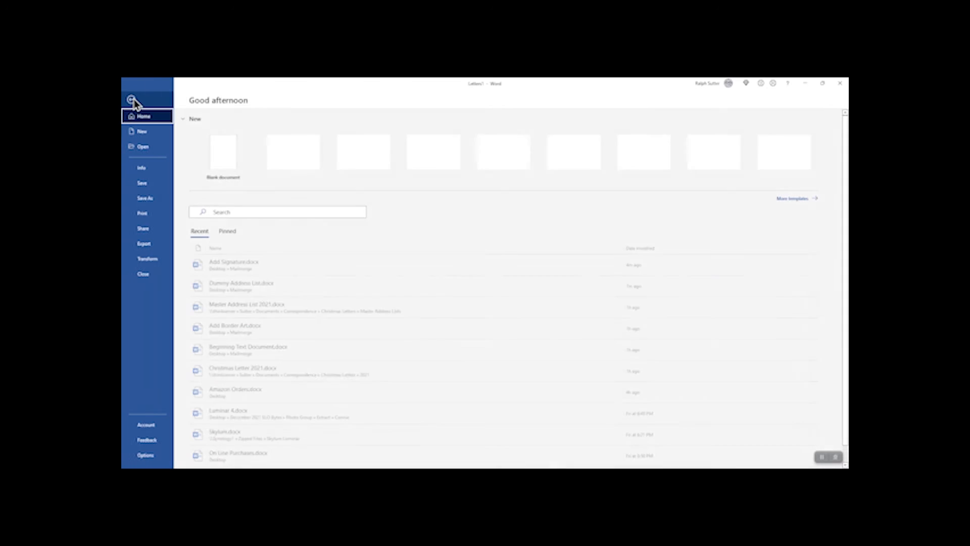
left_click(144, 215)
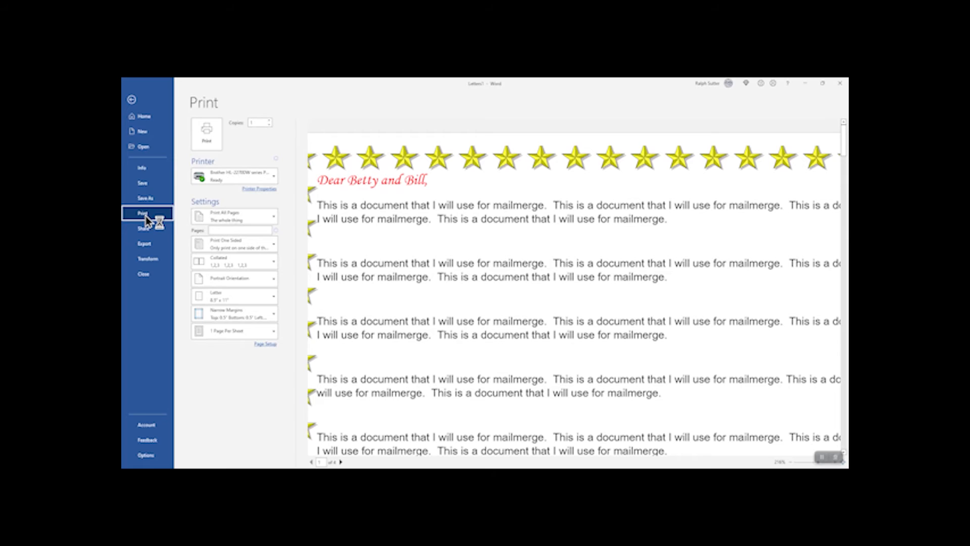
left_click(272, 178)
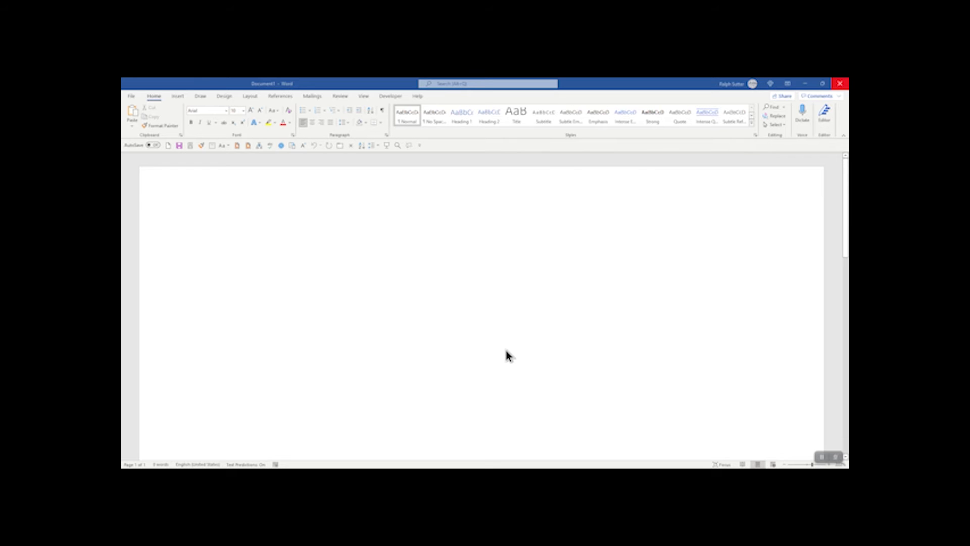
Step: Set up the blank document as an envelope mail merge with a Size 10 envelope and enter the sender's name and return address
left_click(312, 96)
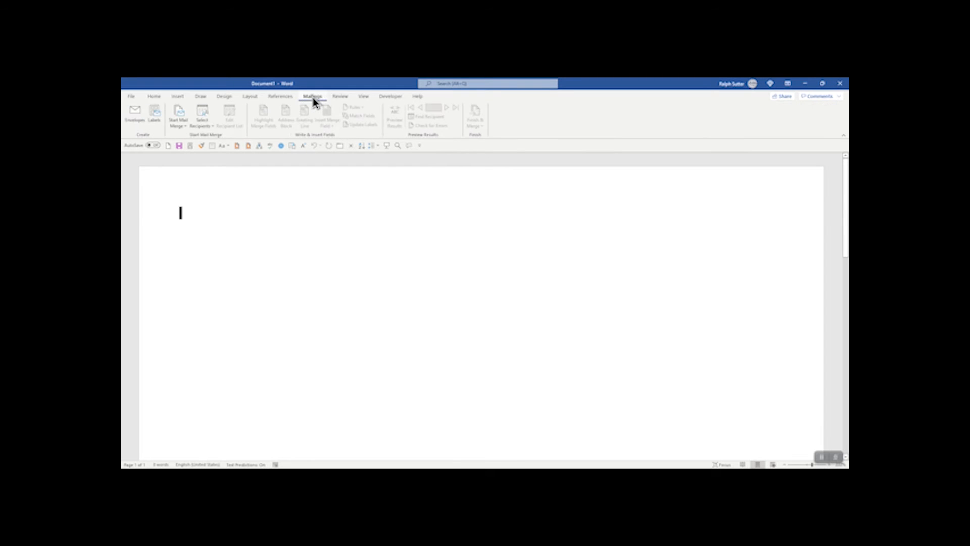
left_click(174, 118)
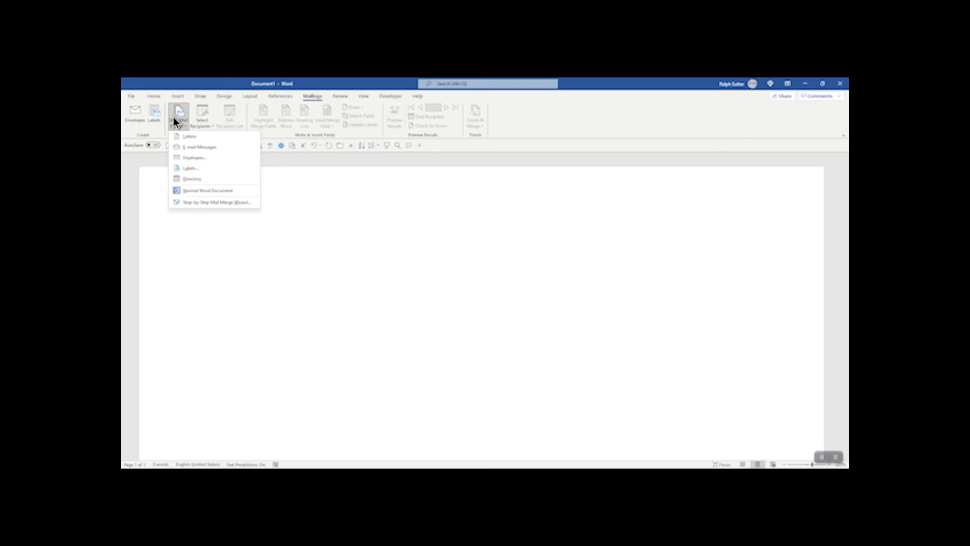
left_click(193, 158)
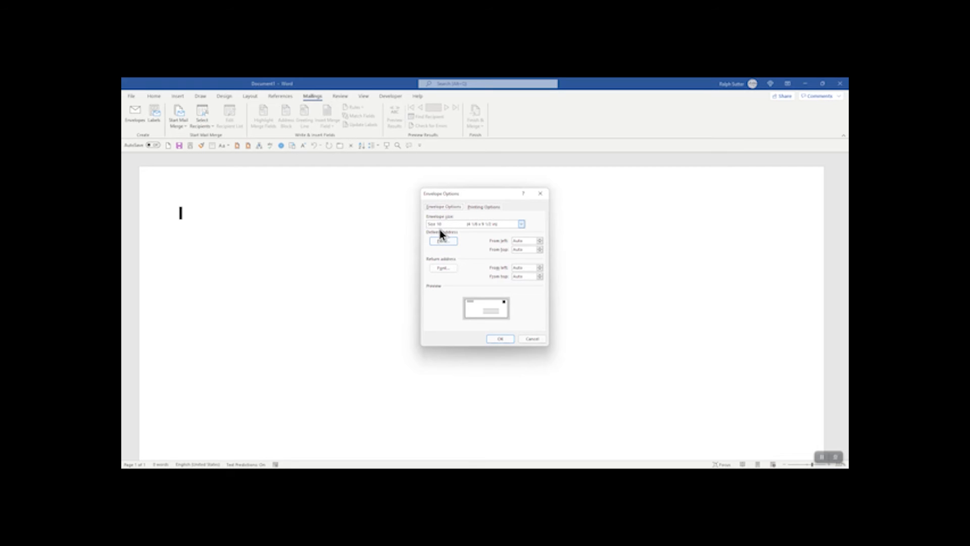
left_click(499, 339)
type("Zacharias Zoodle 123 Coast Lane Cyprus, AZ 12345")
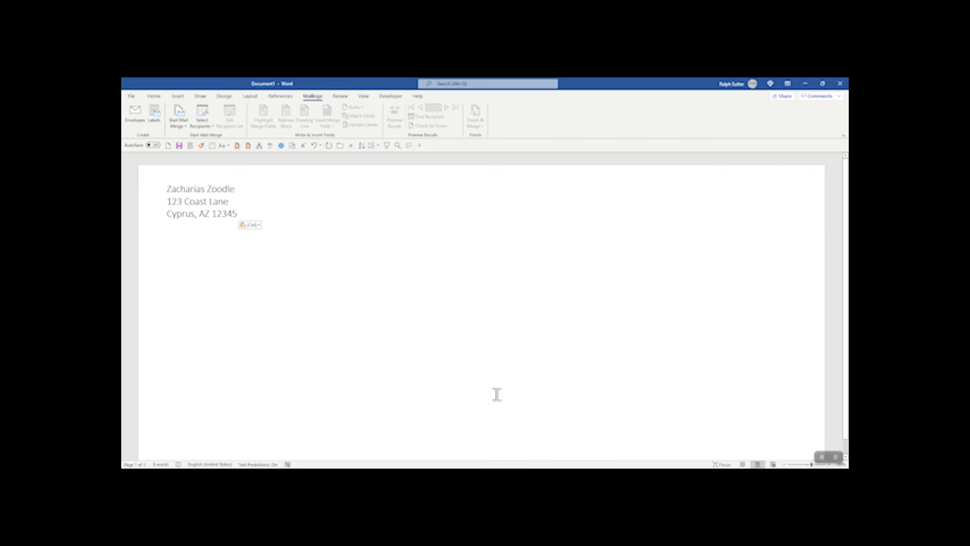
Step: Place the cursor in the envelope's delivery address box and select the existing Dummy Address List as the envelope's recipients
left_click(478, 384)
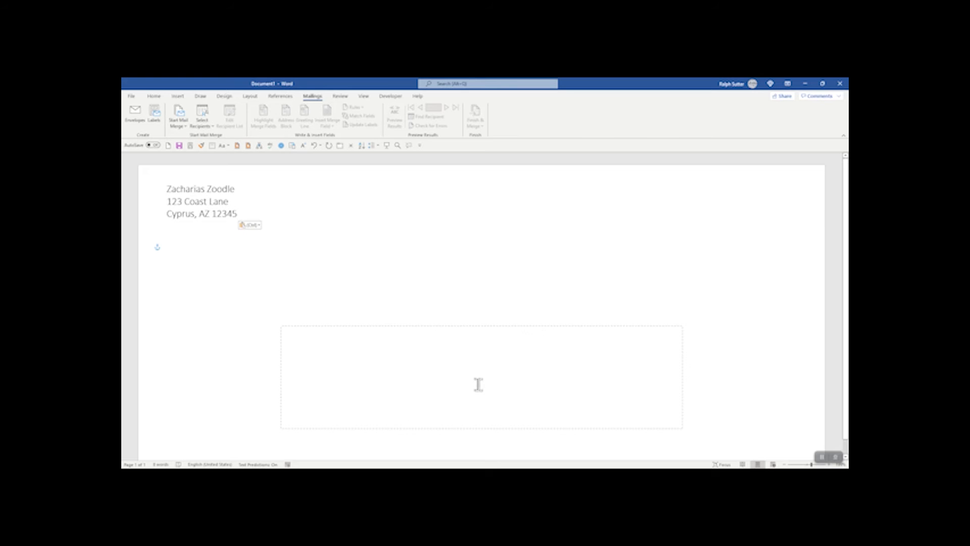
left_click(202, 120)
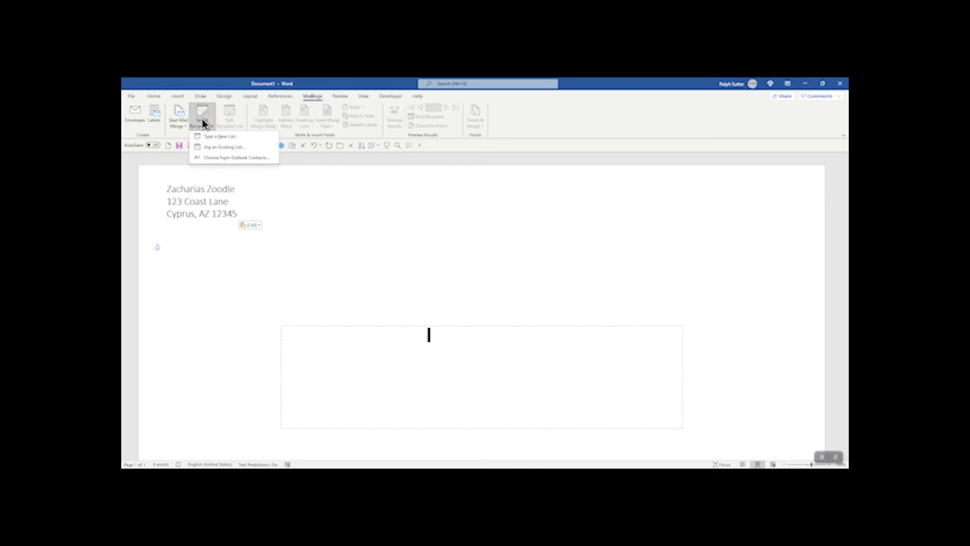
left_click(231, 146)
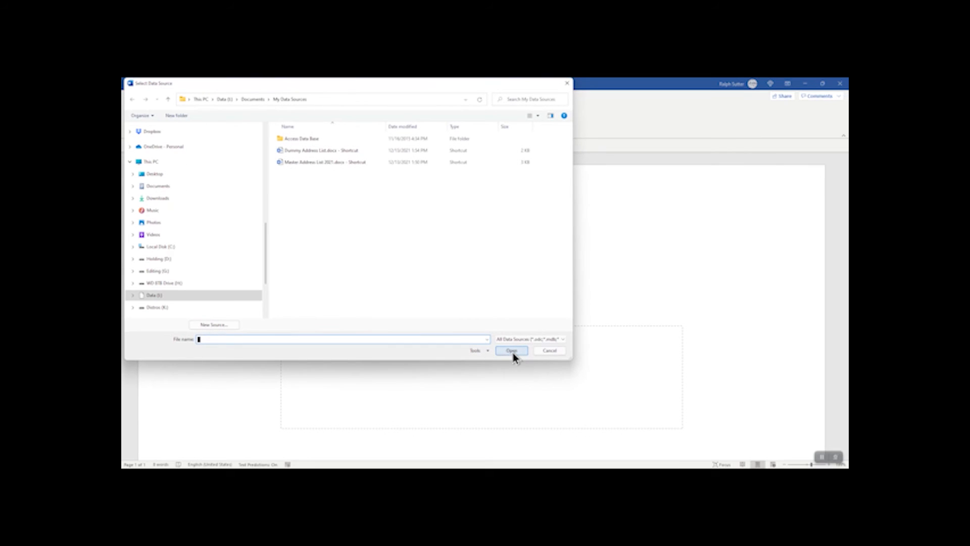
double_click(299, 151)
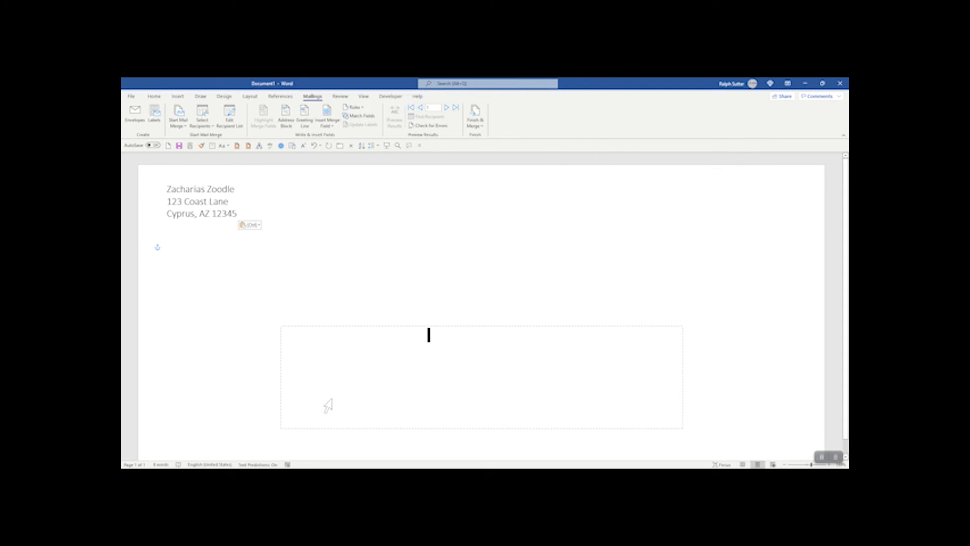
Step: Insert an address block with recipient name and postal address into the envelope's delivery box, checking and accepting its field matching
left_click(287, 121)
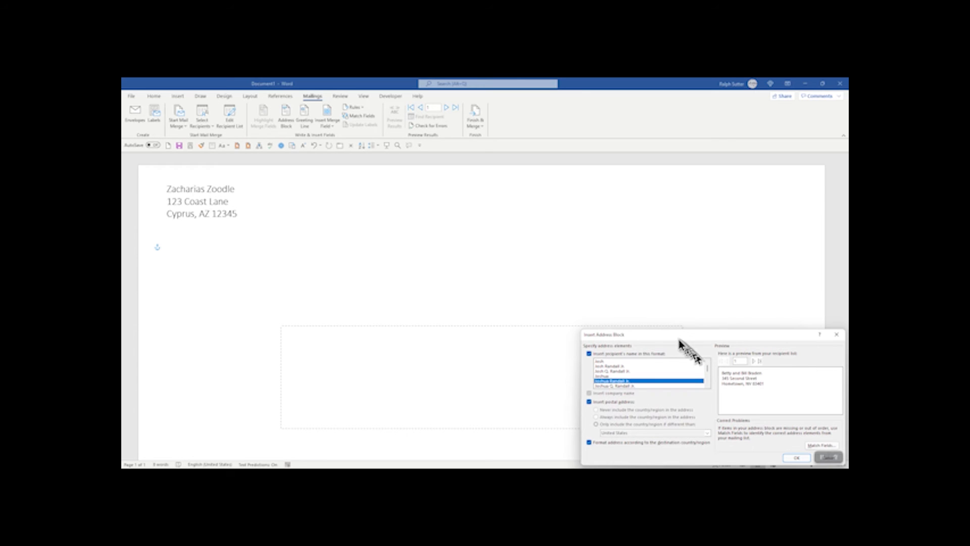
left_click_drag(680, 341, 568, 228)
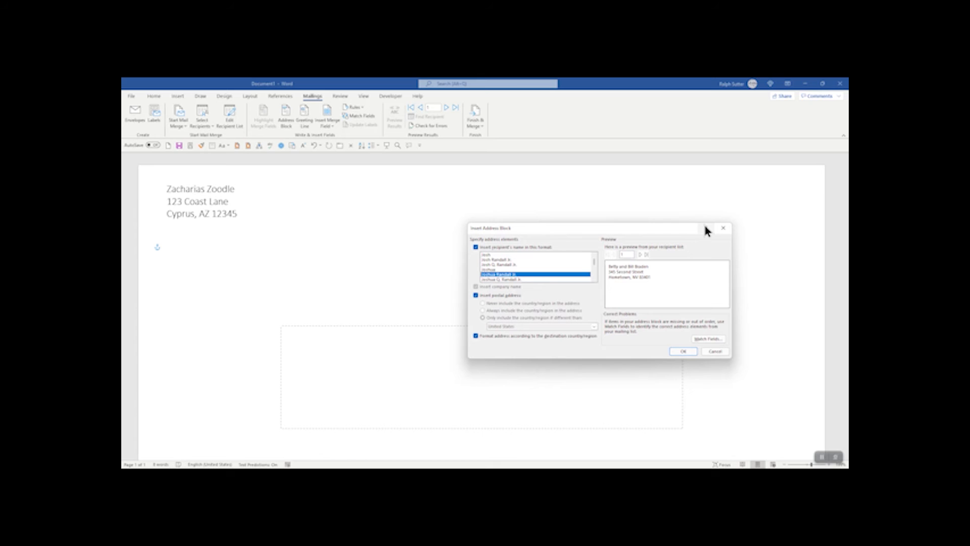
left_click(708, 339)
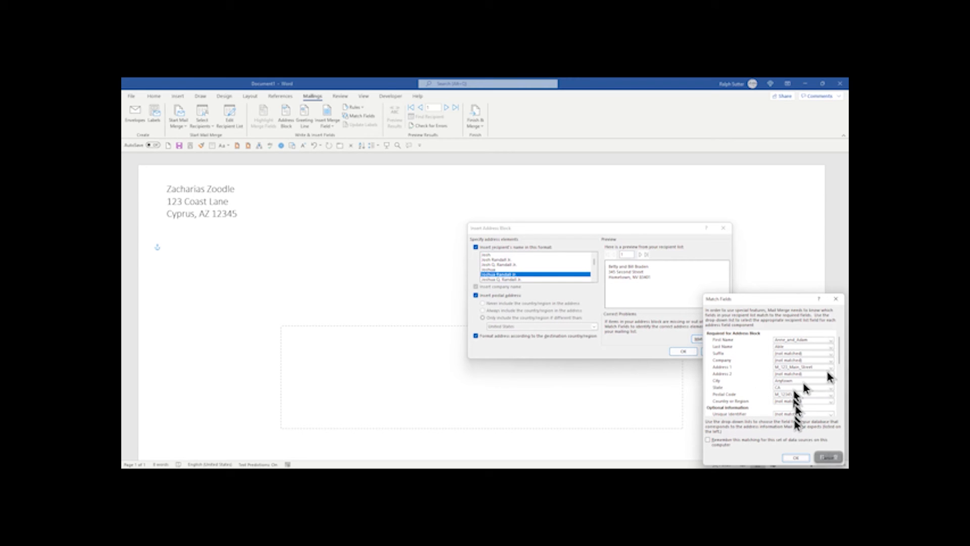
left_click(797, 458)
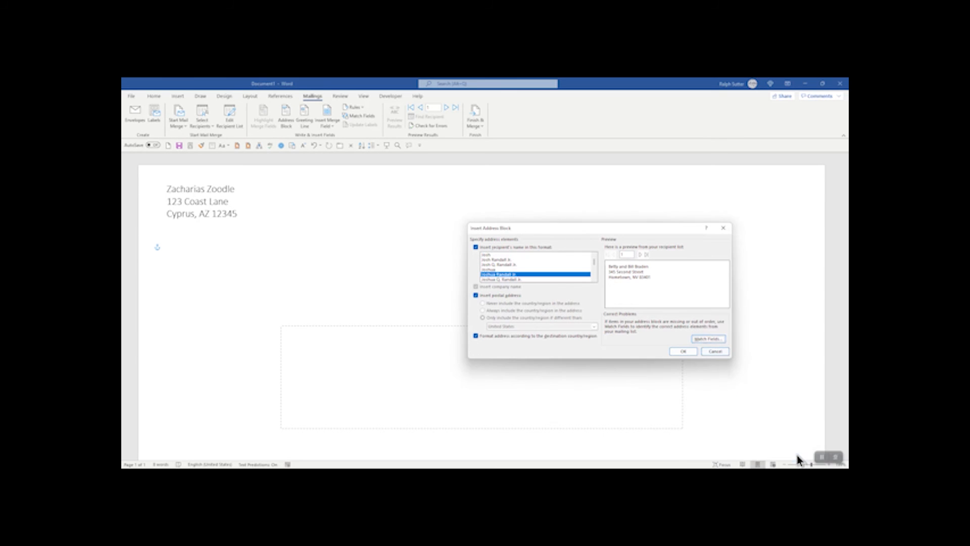
left_click(685, 351)
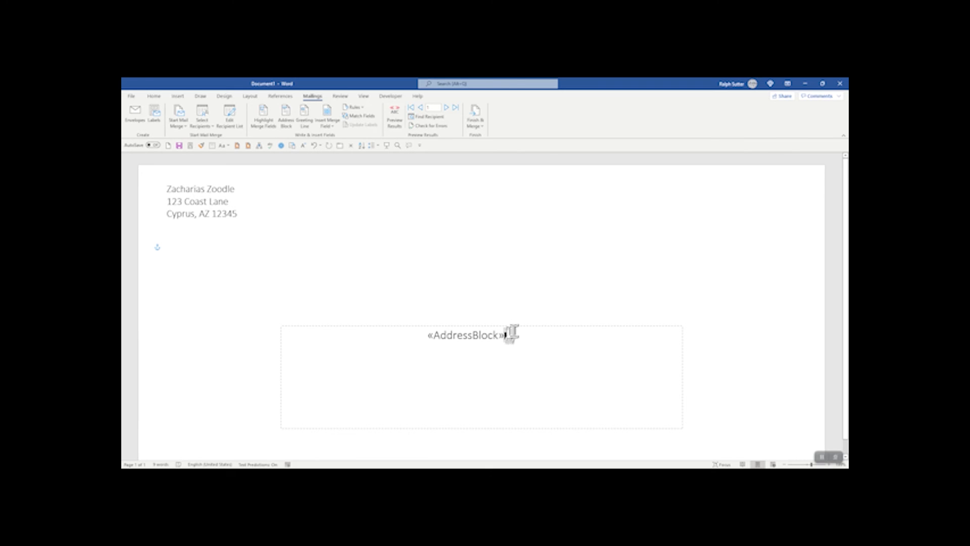
Step: Format the AddressBlock field on the envelope in dark green, 16 pt Arial
left_click_drag(514, 335, 415, 341)
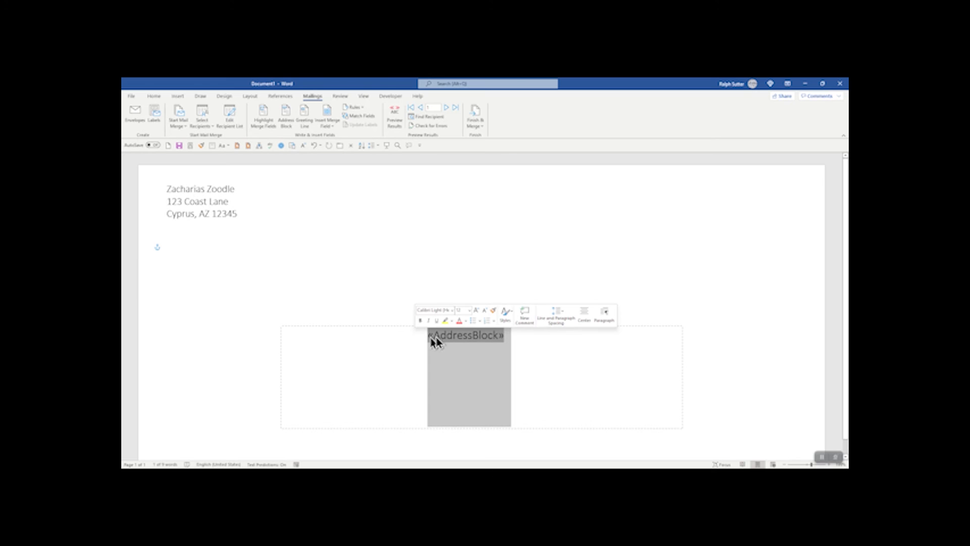
left_click(467, 321)
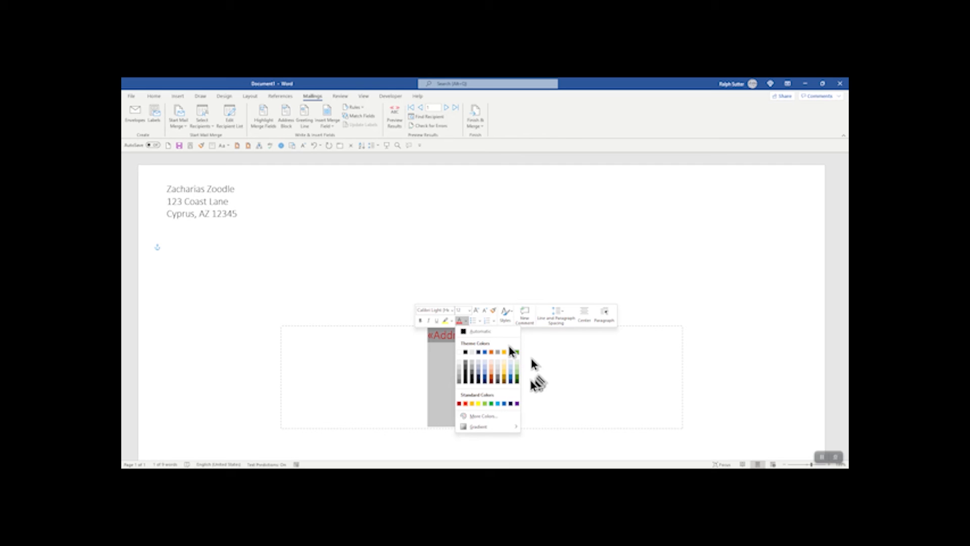
left_click(516, 381)
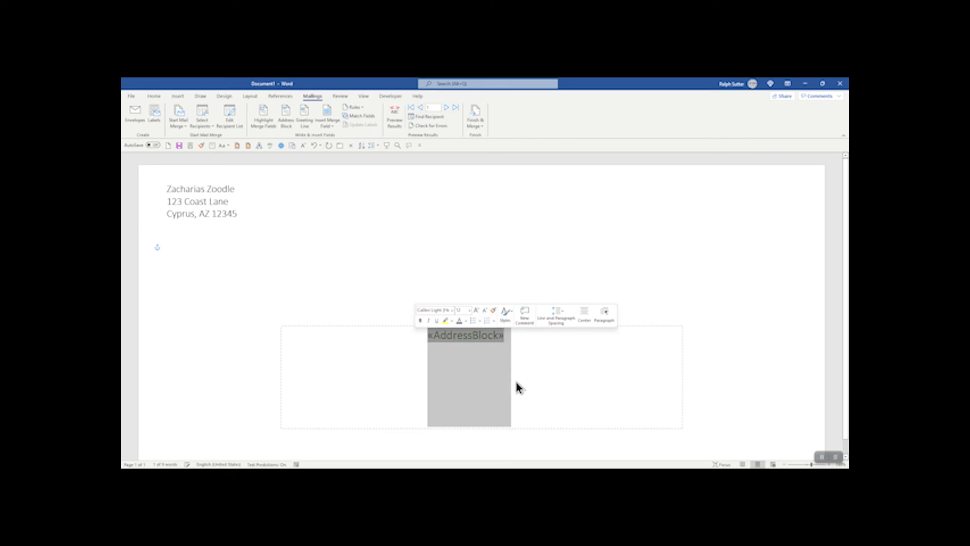
left_click(470, 311)
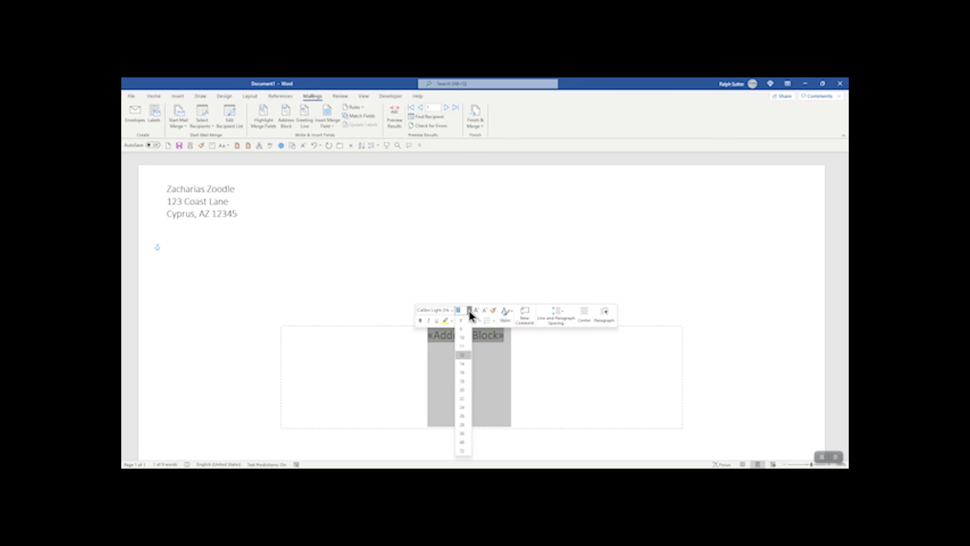
left_click(462, 373)
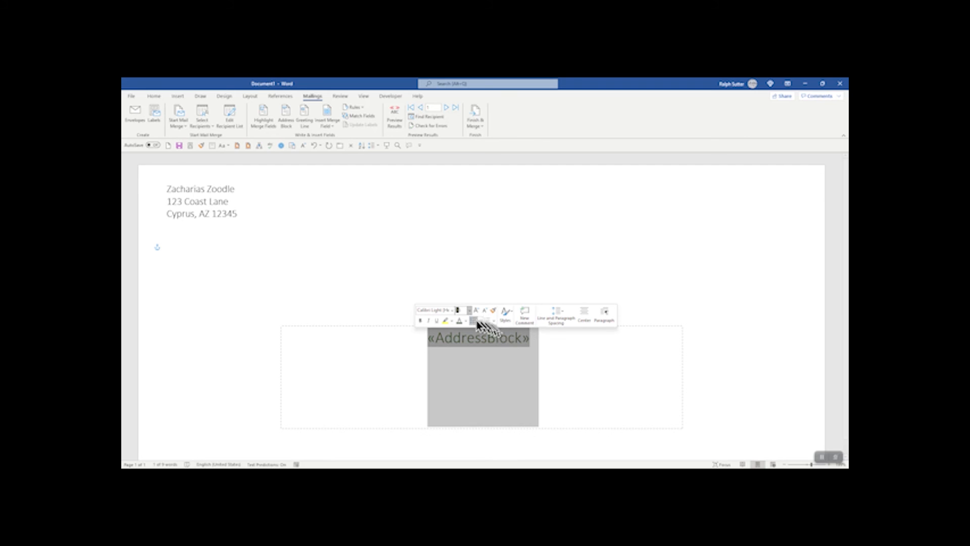
left_click(453, 310)
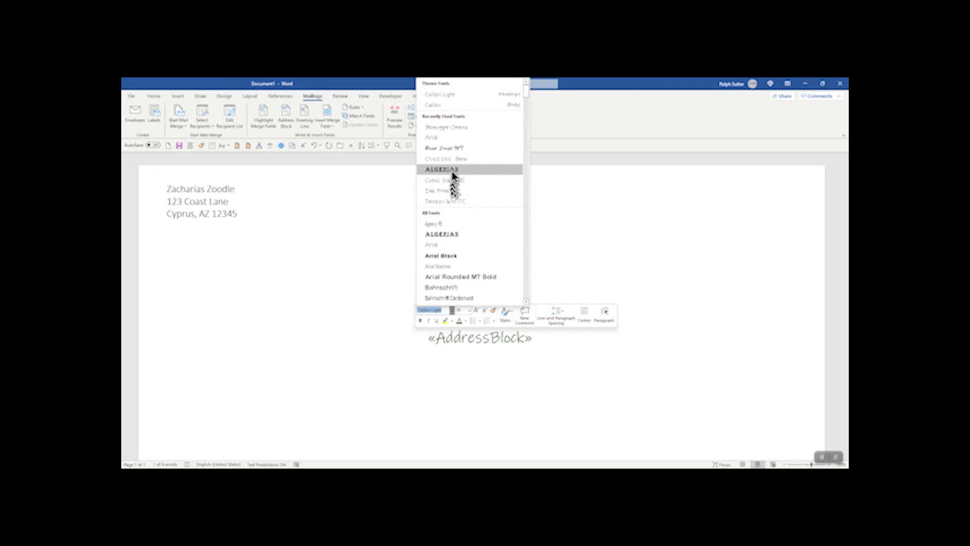
left_click(430, 140)
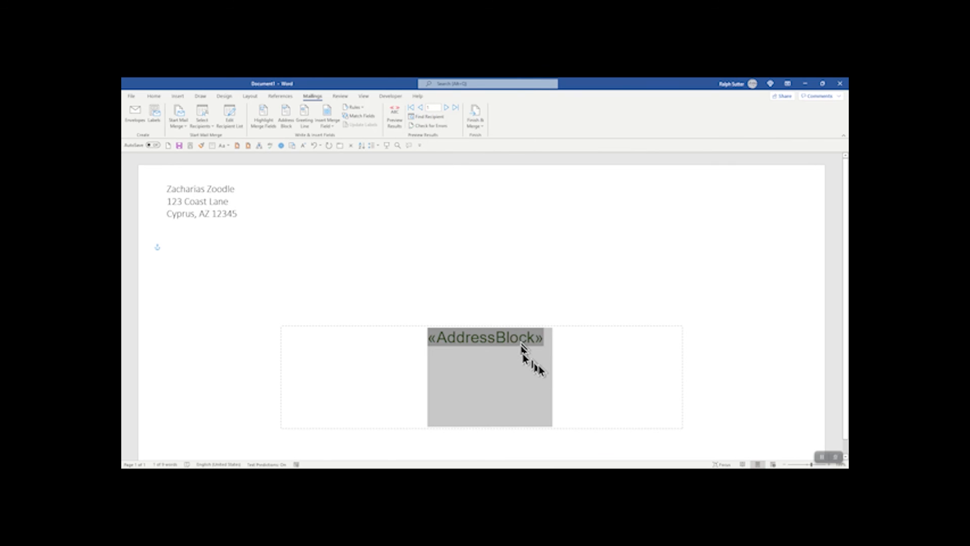
left_click(644, 378)
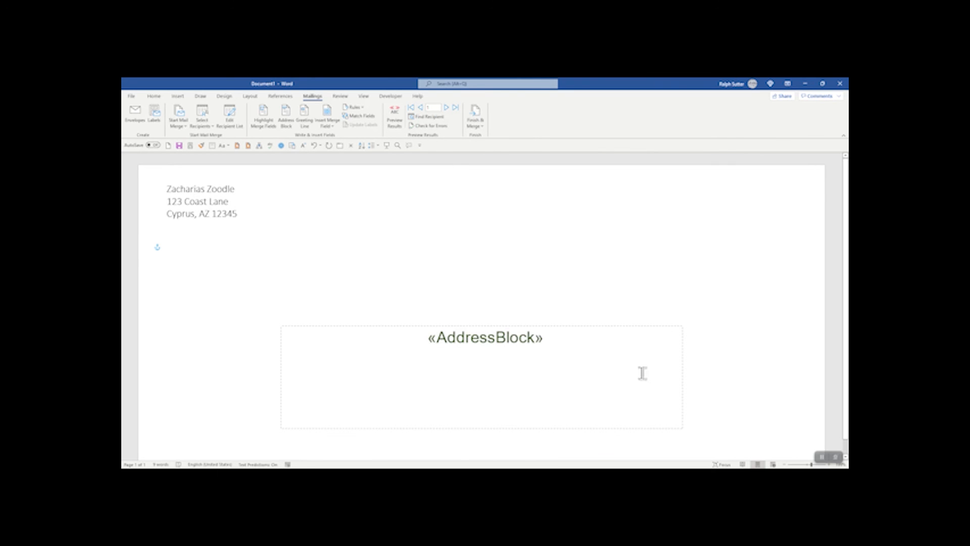
Step: Preview the merge results on the envelope and merge all records into a new document of individual envelopes
left_click(396, 123)
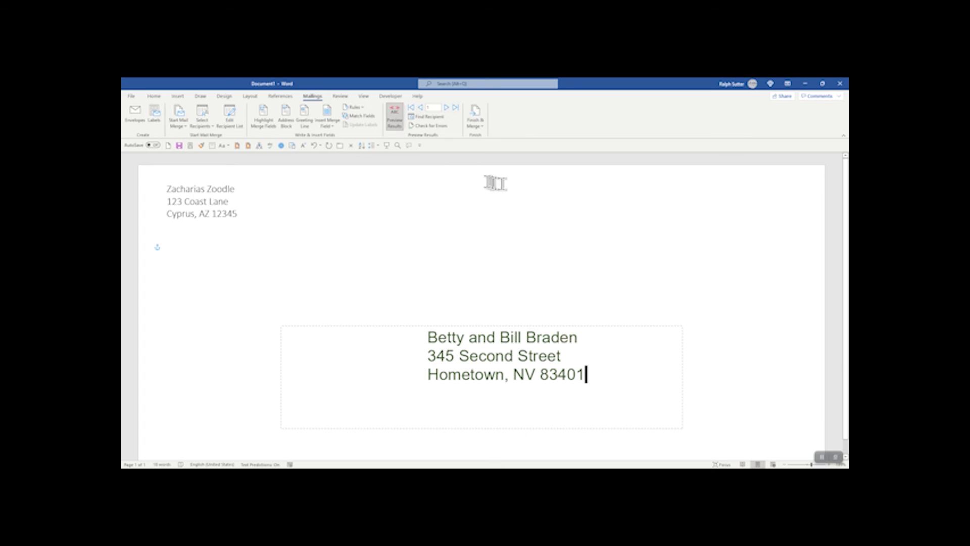
left_click(471, 126)
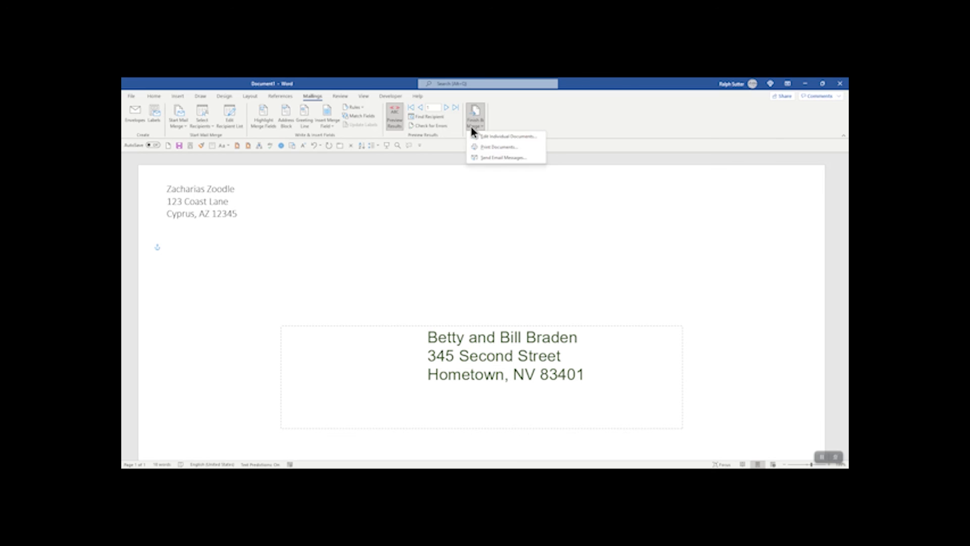
left_click(511, 140)
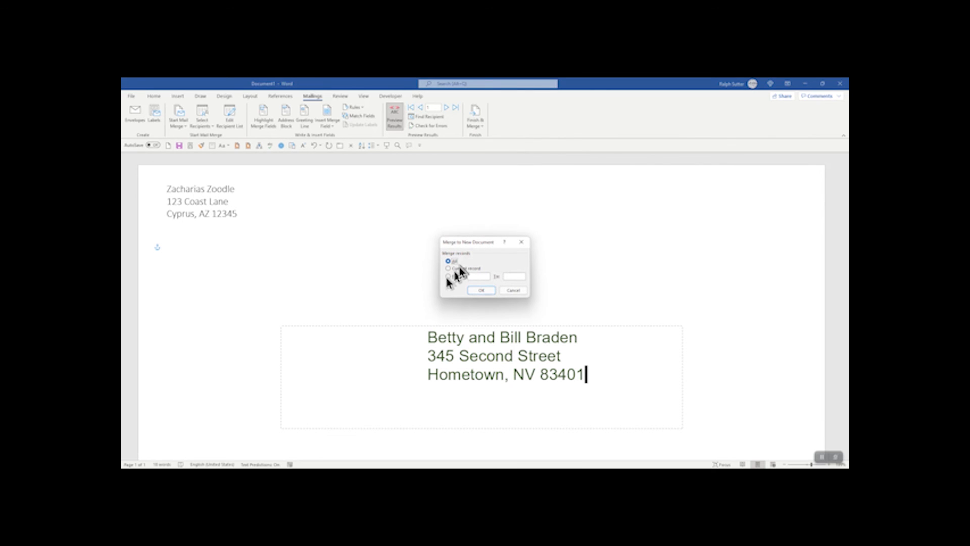
left_click(488, 293)
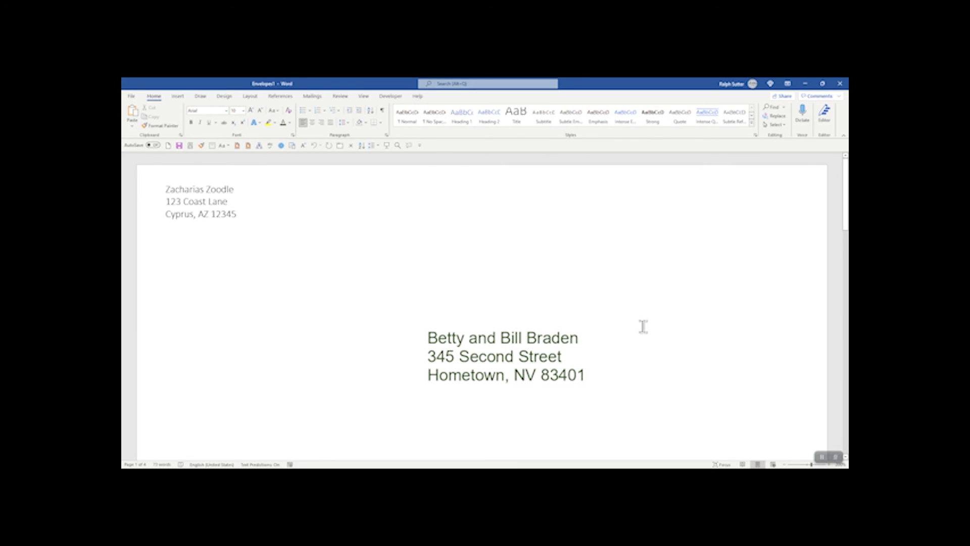
Step: Look through the return and delivery addresses on the merged envelopes, return to the first one and close the document
scroll(643, 326, "down", 5)
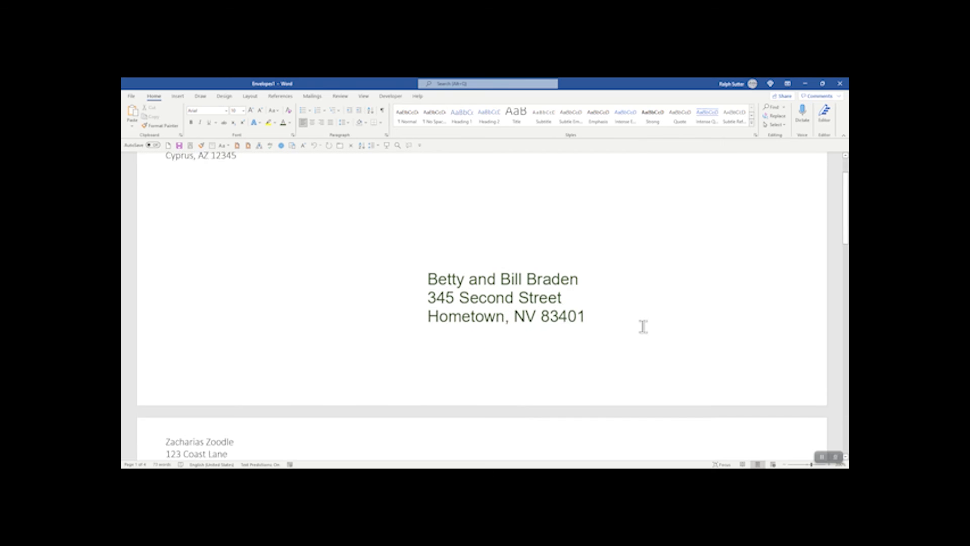
scroll(643, 326, "down", 5)
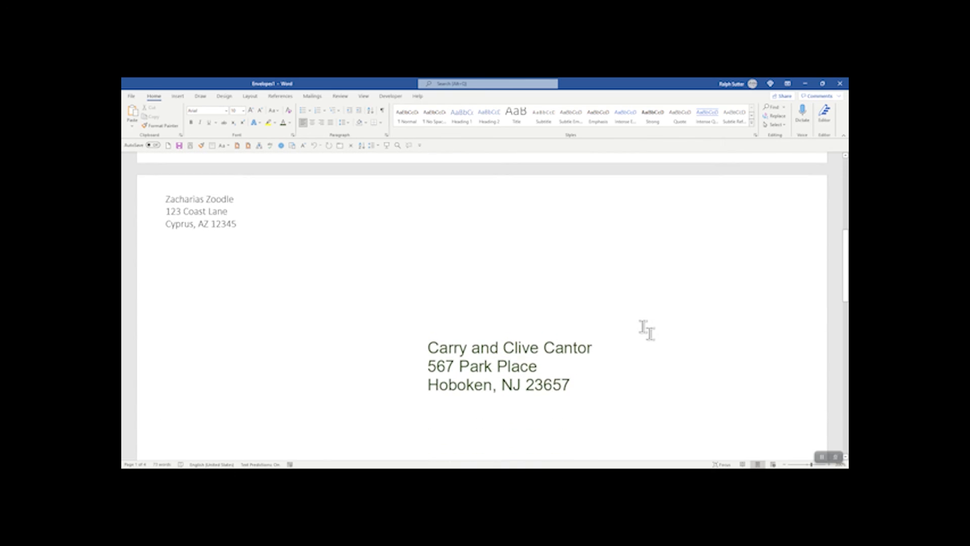
scroll(643, 326, "down", 5)
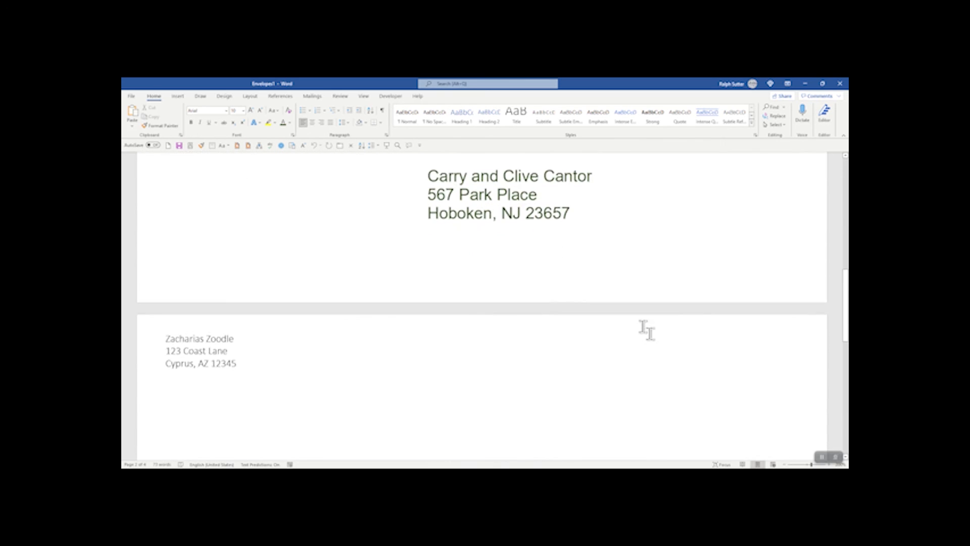
scroll(647, 329, "down", 7)
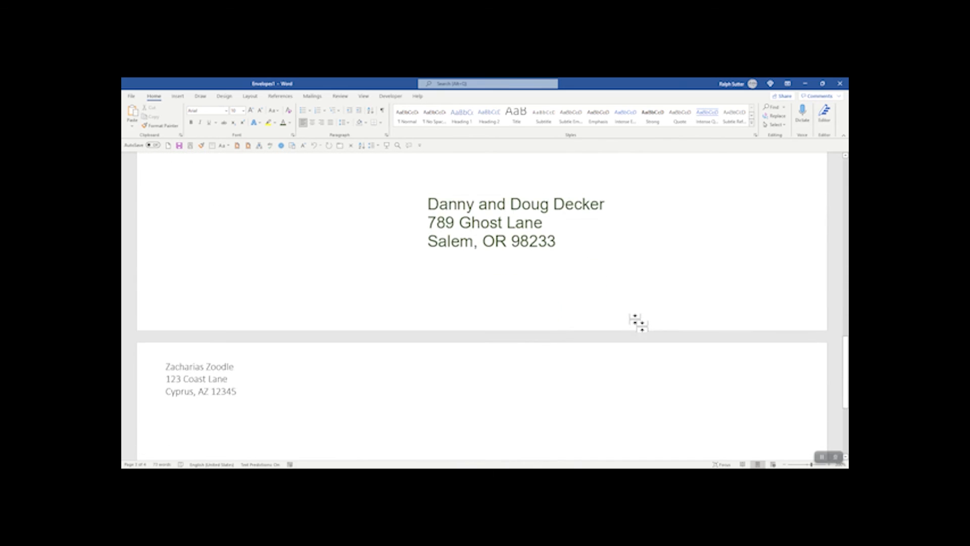
scroll(647, 329, "up", 15)
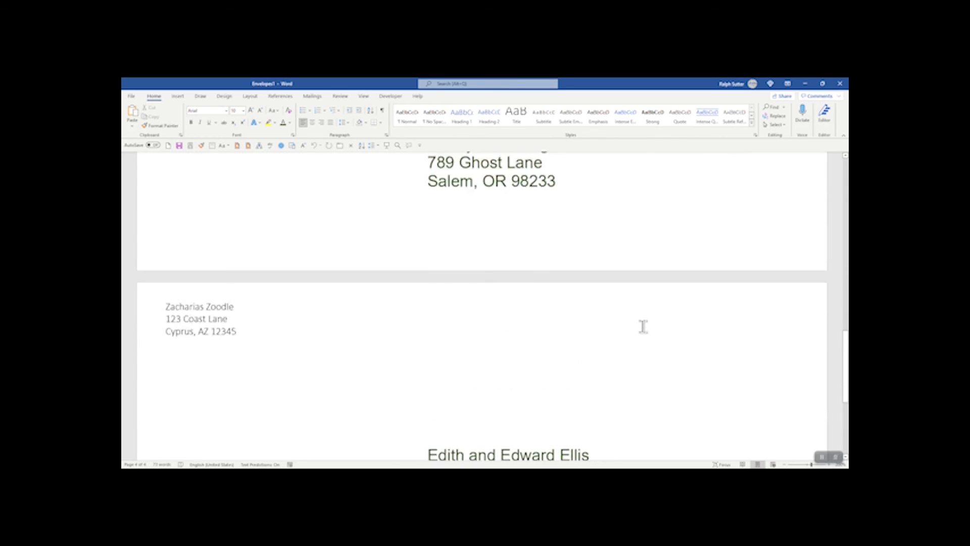
scroll(643, 326, "up", 5)
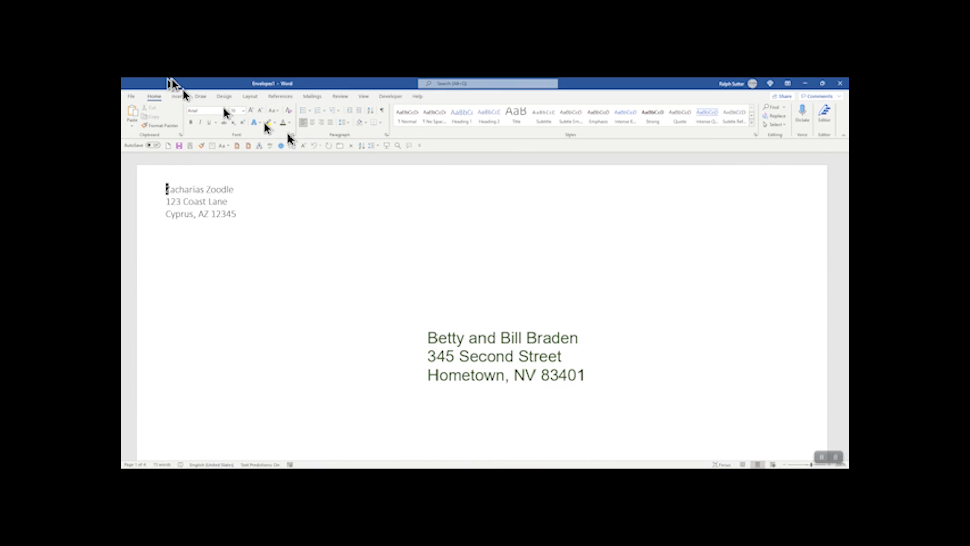
left_click(131, 98)
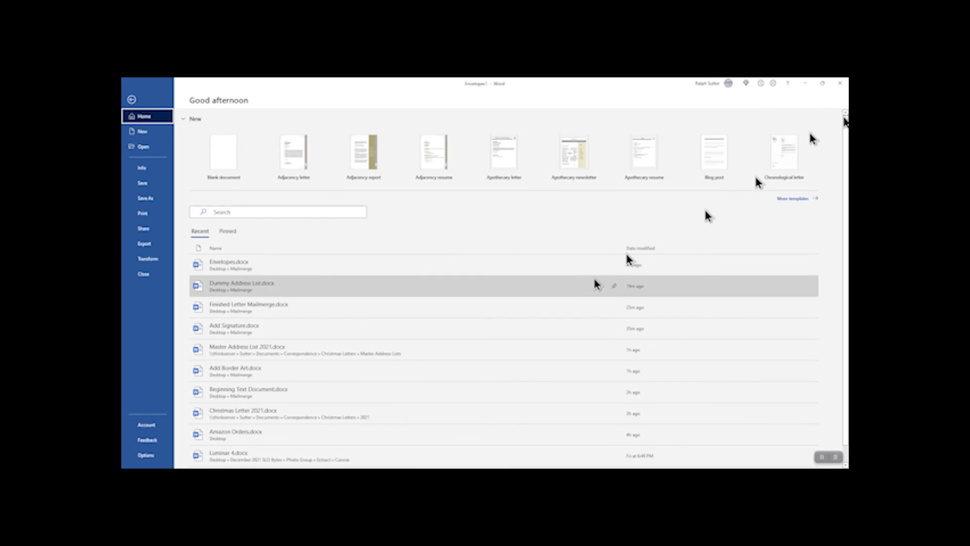
left_click(841, 84)
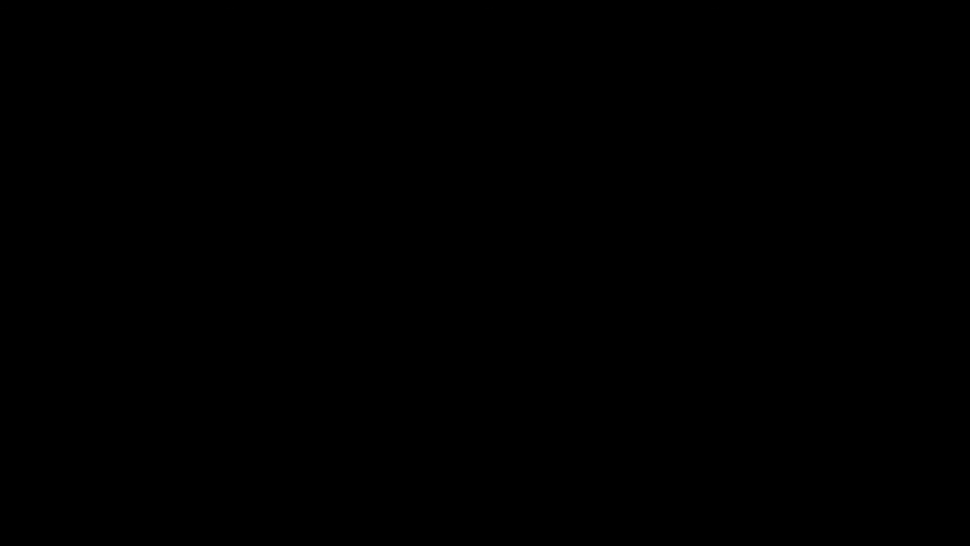